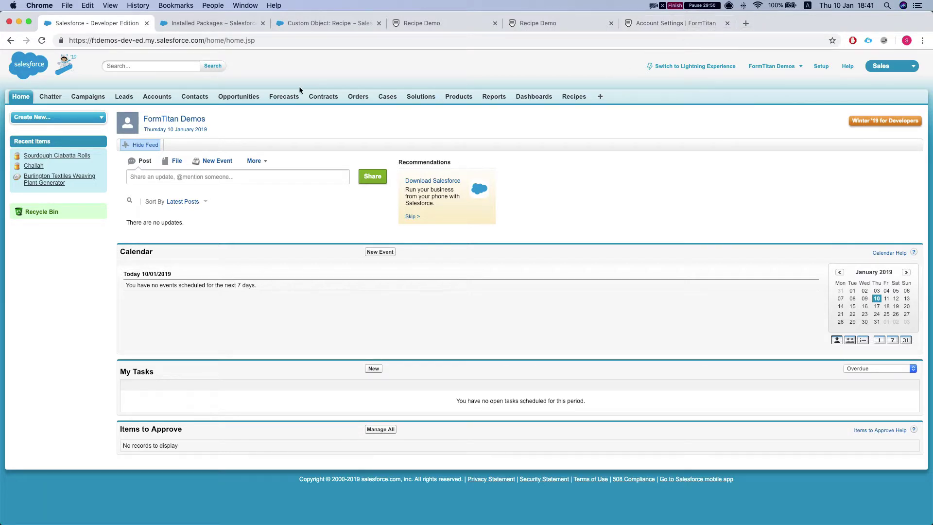
Step: Open the Sourdough Ciabatta Rolls recipe and scroll through its description, steps and ingredients
{"action": "left_click", "coordinate": [218, 25]}
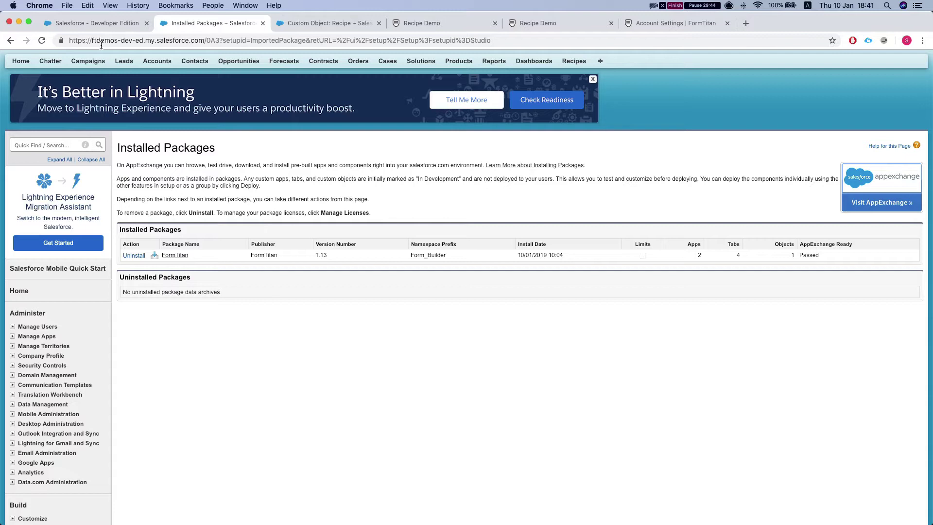
{"action": "left_click", "coordinate": [107, 24]}
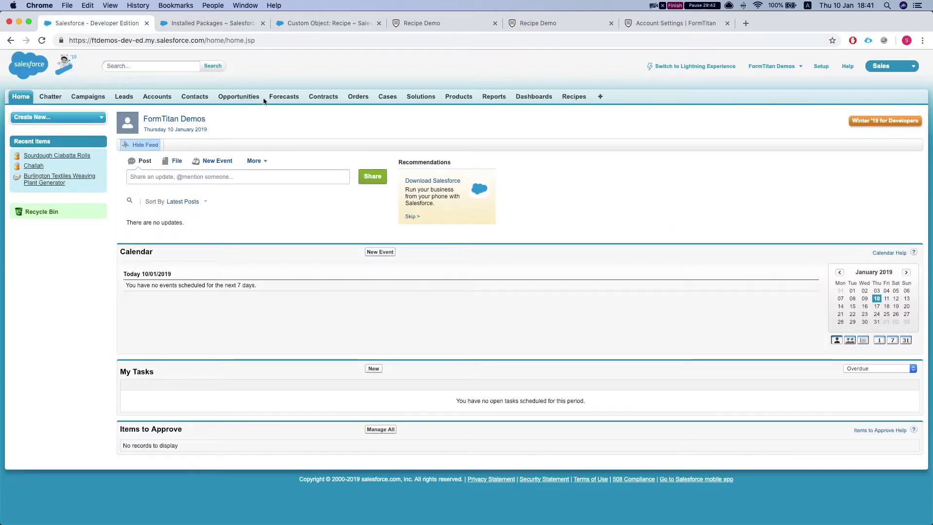
{"action": "left_click", "coordinate": [574, 97]}
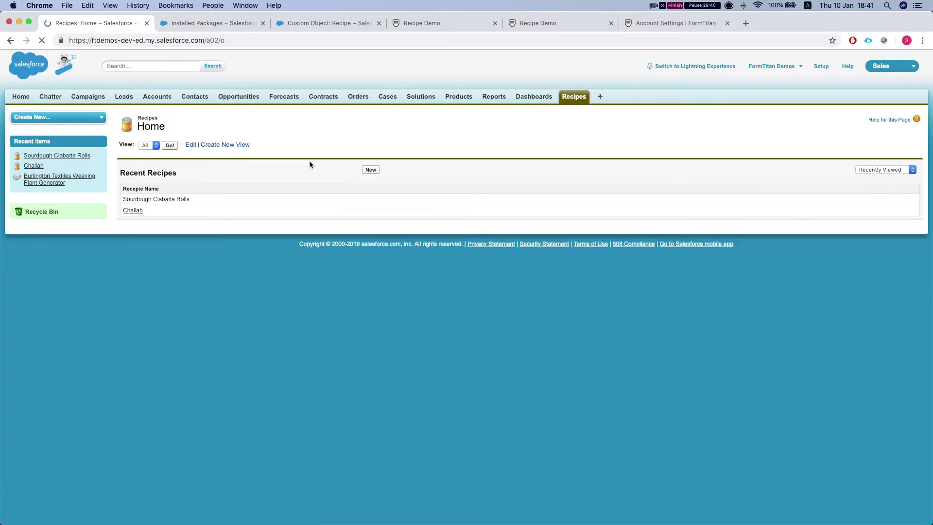
{"action": "left_click", "coordinate": [160, 199]}
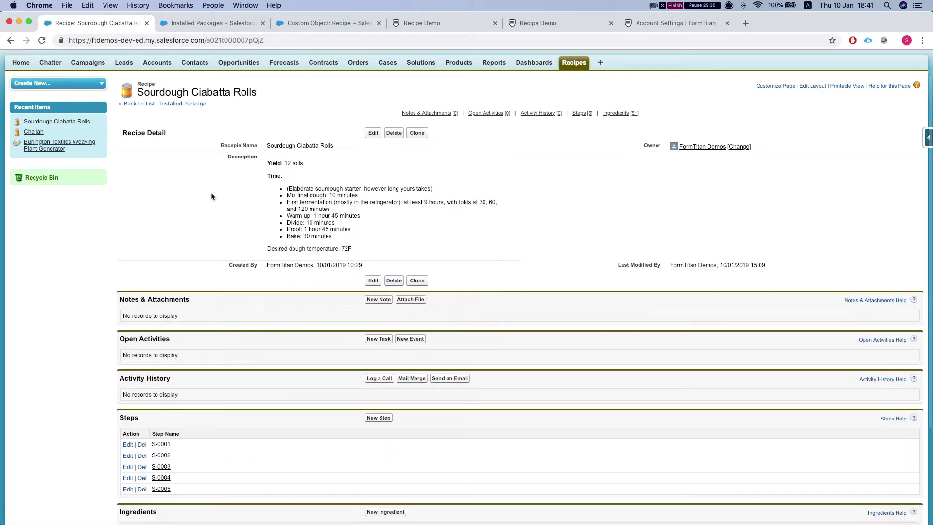
{"action": "scroll", "coordinate": [211, 196], "scroll_direction": "down", "scroll_amount": 3}
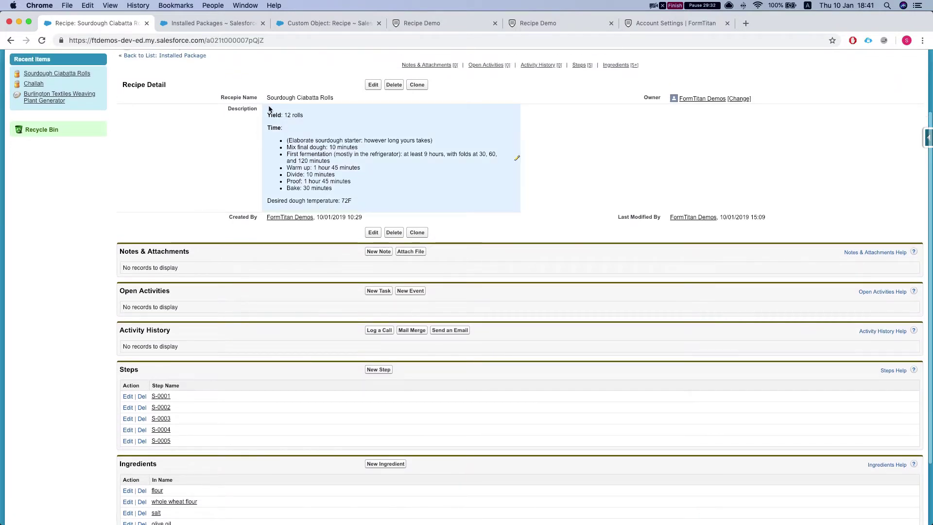
{"action": "scroll", "coordinate": [233, 165], "scroll_direction": "down", "scroll_amount": 1}
{"action": "scroll", "coordinate": [180, 346], "scroll_direction": "down", "scroll_amount": 1}
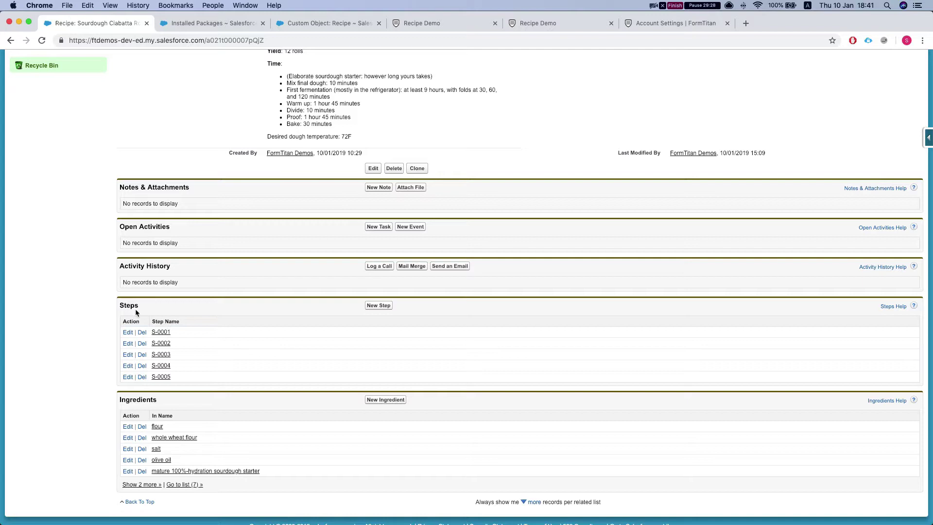
{"action": "scroll", "coordinate": [165, 394], "scroll_direction": "up", "scroll_amount": 2}
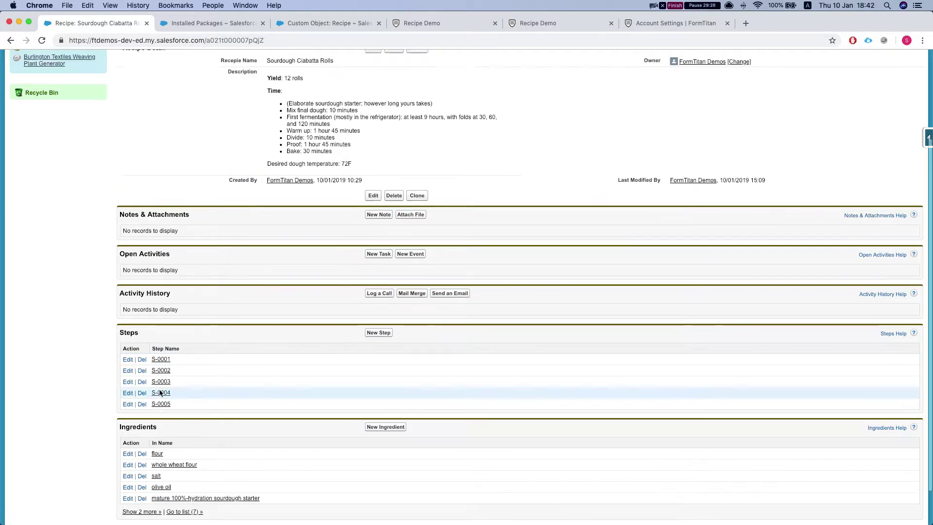
Step: Switch to the Recipe Demo form builder and inspect its Name textbox
{"action": "left_click", "coordinate": [415, 24]}
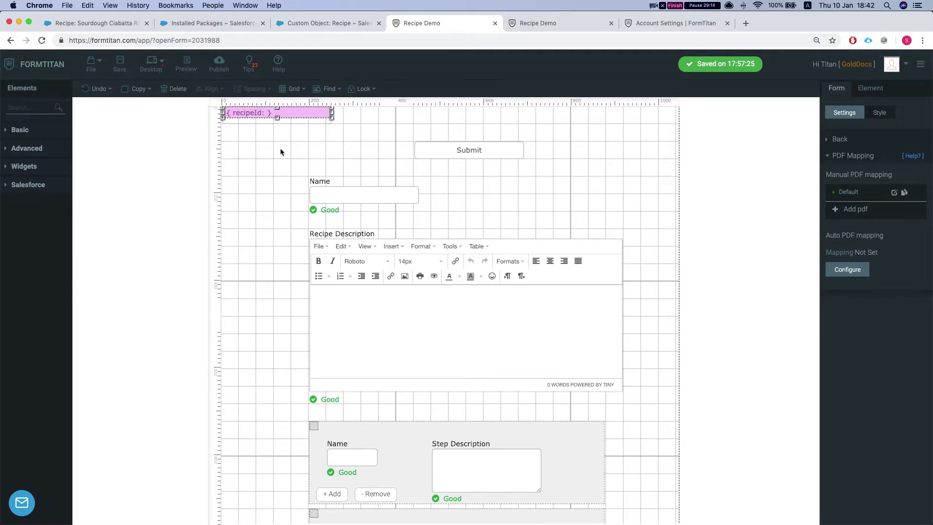
{"action": "scroll", "coordinate": [280, 147], "scroll_direction": "down", "scroll_amount": 2}
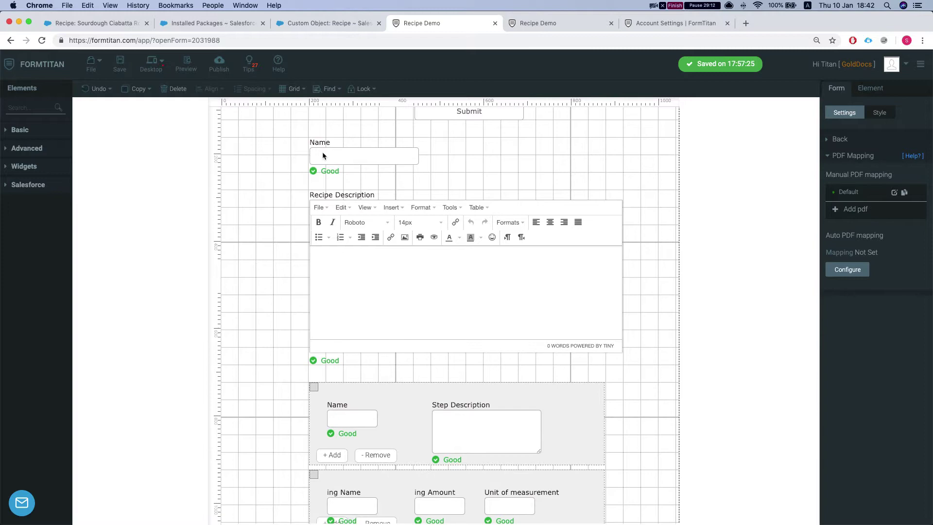
{"action": "left_click", "coordinate": [322, 155]}
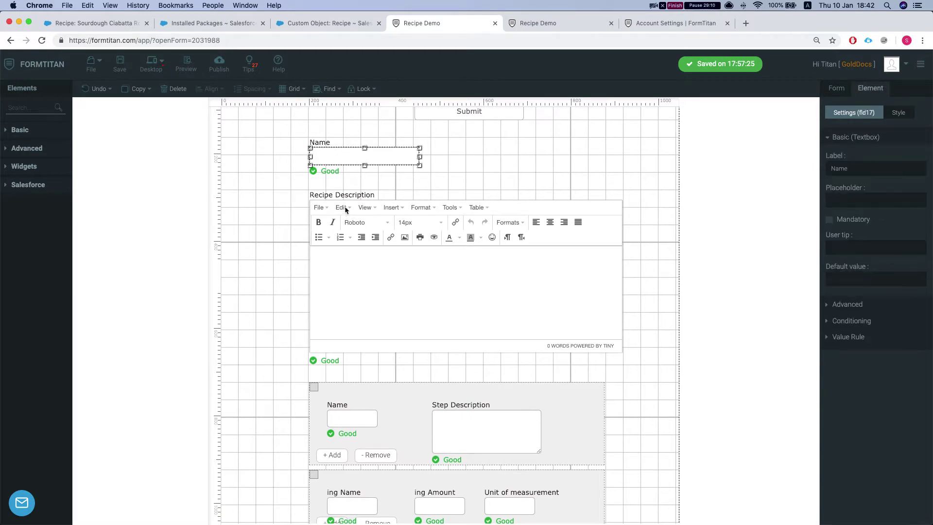
{"action": "scroll", "coordinate": [357, 255], "scroll_direction": "down", "scroll_amount": 2}
{"action": "scroll", "coordinate": [386, 350], "scroll_direction": "down", "scroll_amount": 2}
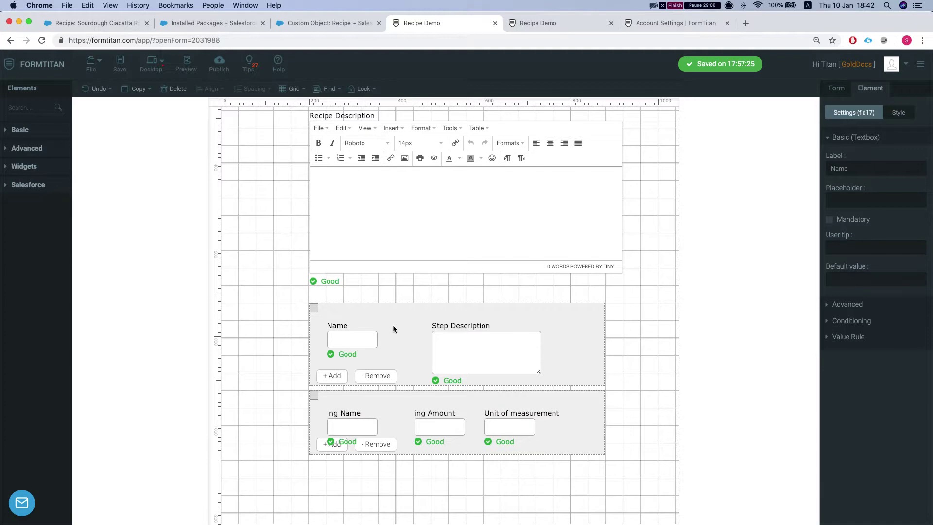
{"action": "scroll", "coordinate": [384, 409], "scroll_direction": "up", "scroll_amount": 3}
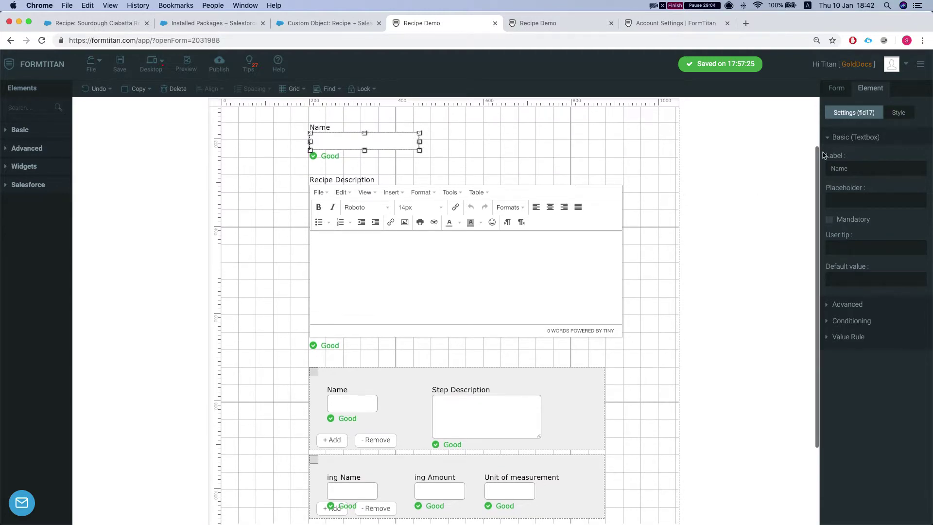
Step: Show the form-wide settings and open the Salesforce integration section
{"action": "left_click", "coordinate": [828, 137]}
{"action": "left_click", "coordinate": [836, 87]}
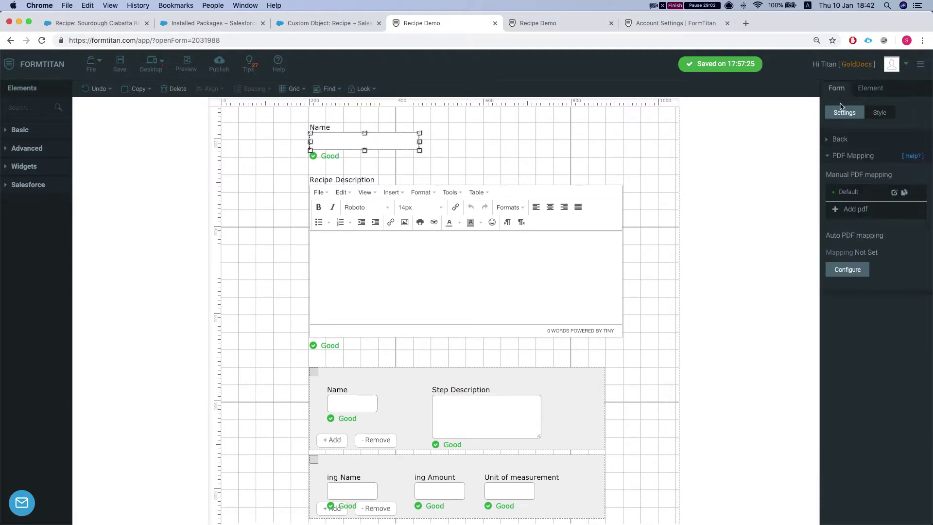
{"action": "left_click", "coordinate": [847, 220]}
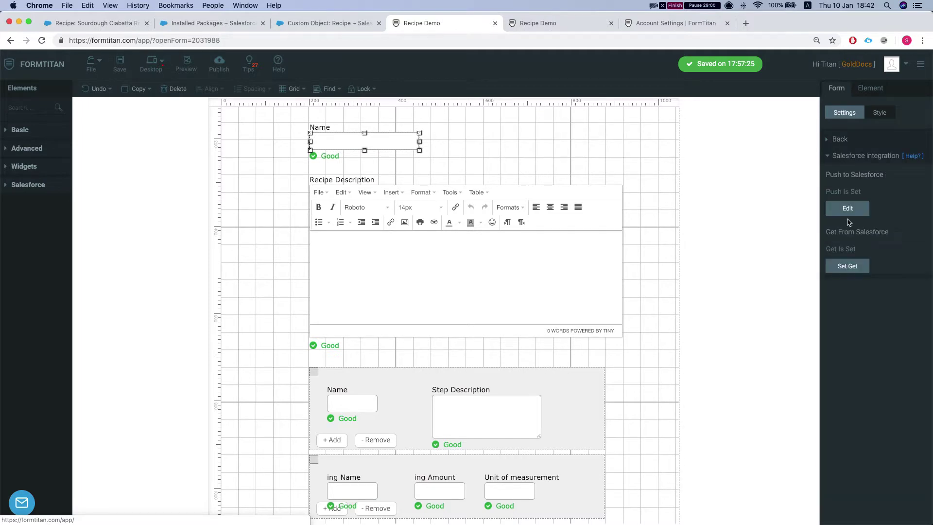
{"action": "left_click", "coordinate": [845, 269]}
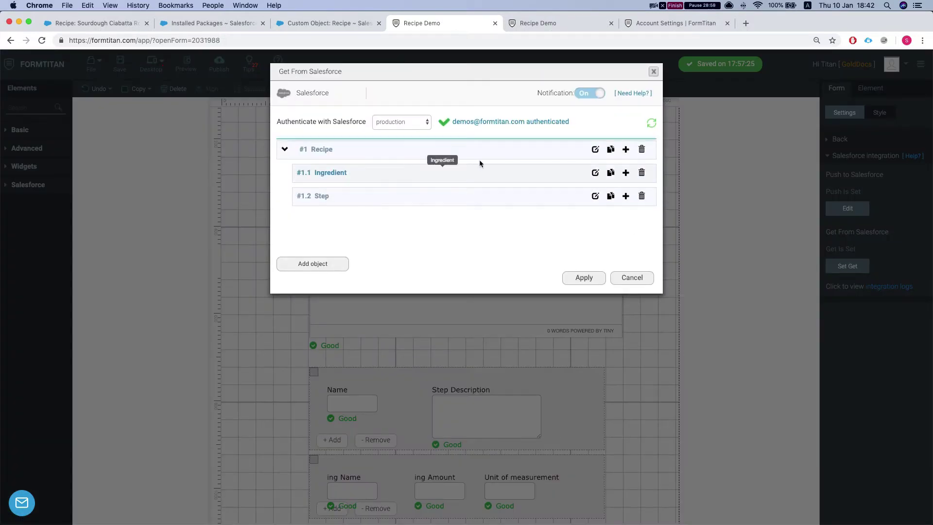
{"action": "left_click", "coordinate": [587, 151]}
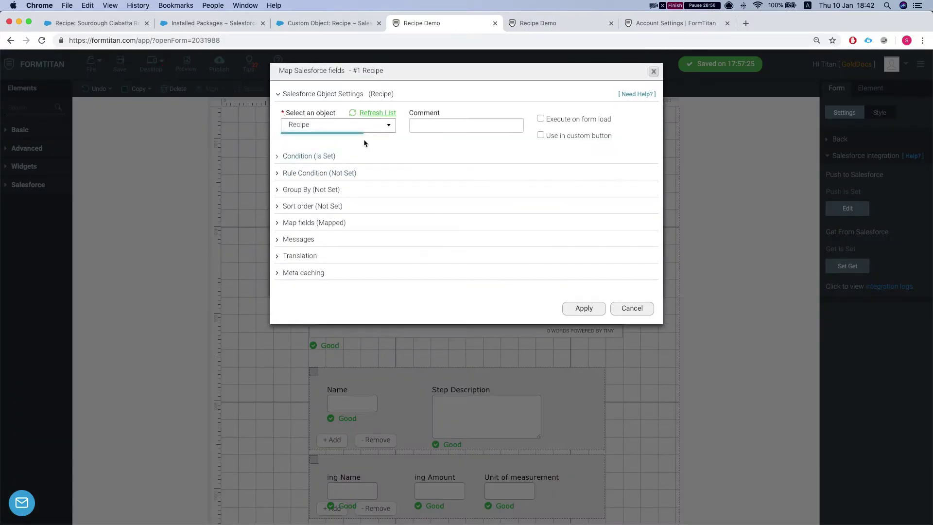
{"action": "left_click", "coordinate": [294, 160]}
{"action": "left_click", "coordinate": [318, 218]}
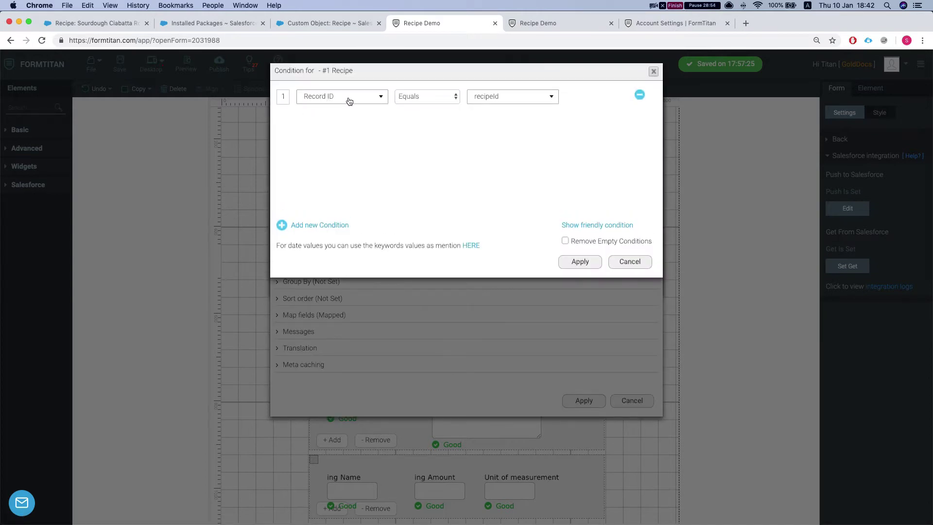
{"action": "left_click", "coordinate": [626, 262]}
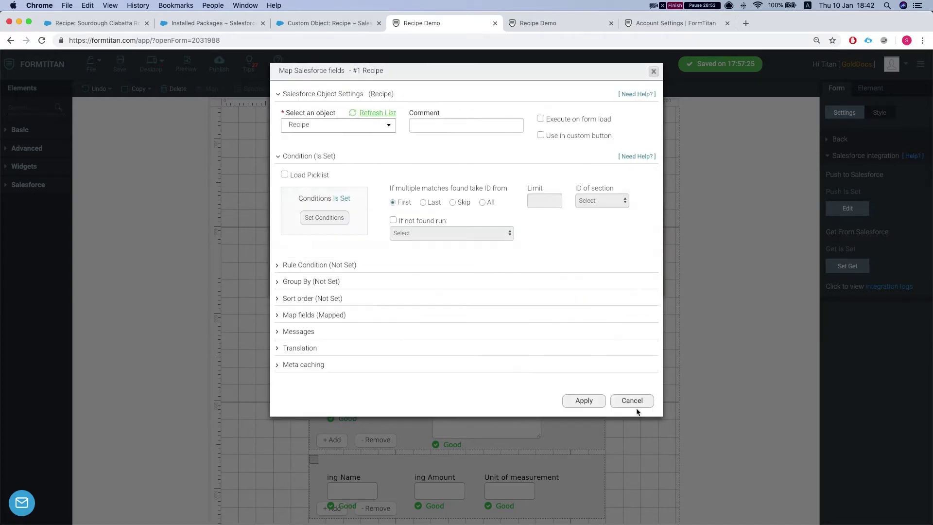
{"action": "left_click", "coordinate": [627, 399]}
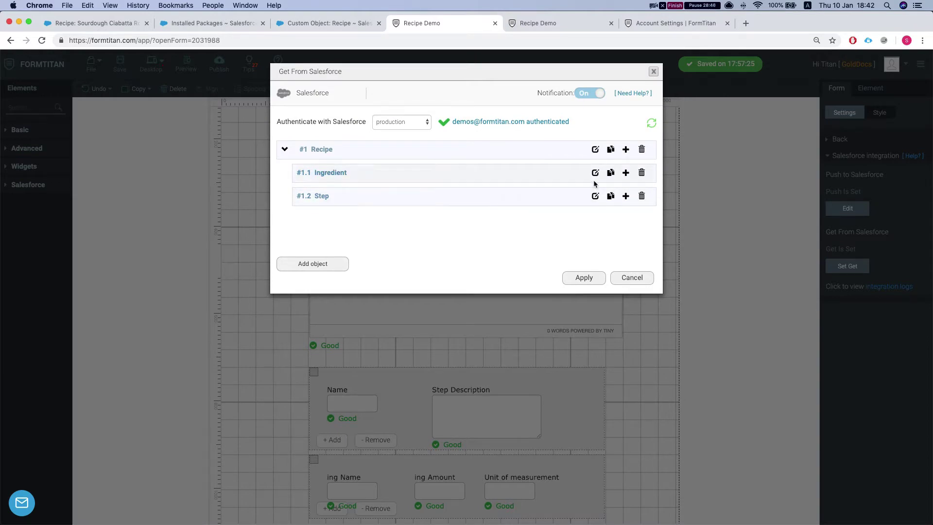
{"action": "left_click", "coordinate": [631, 277]}
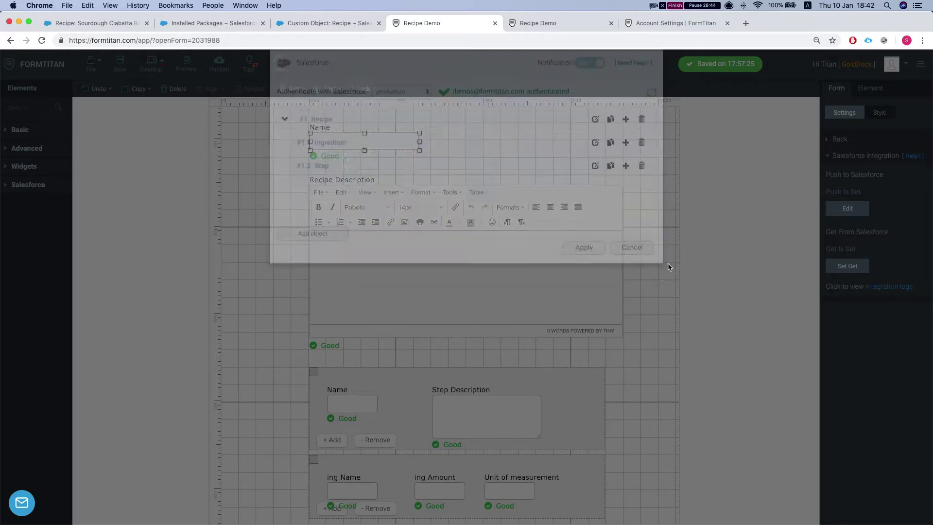
Step: Open the push Attachment's field mapping, listing only mandatory fields
{"action": "left_click", "coordinate": [848, 209]}
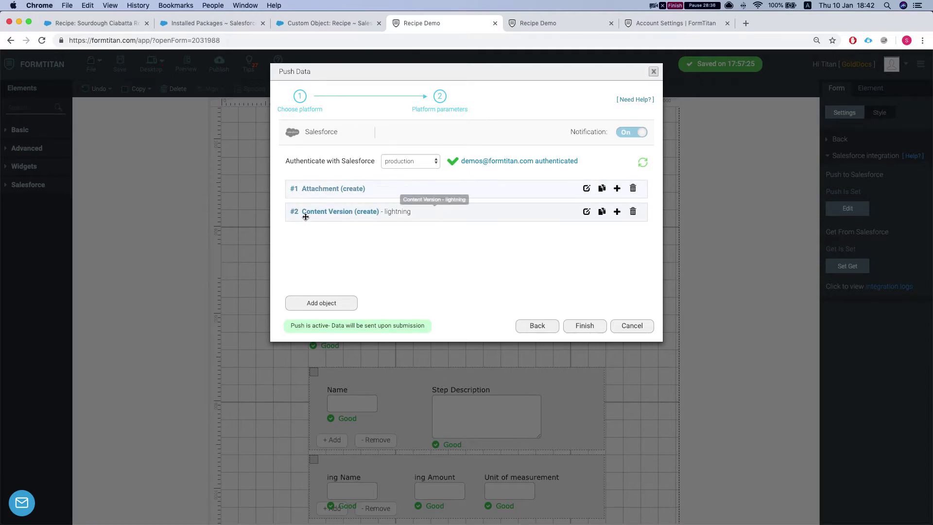
{"action": "left_click", "coordinate": [586, 188]}
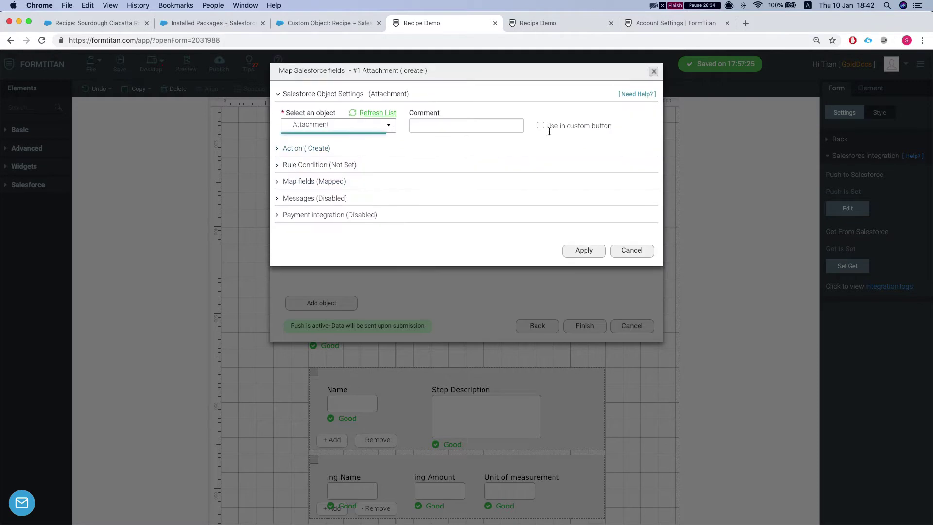
{"action": "left_click", "coordinate": [319, 183]}
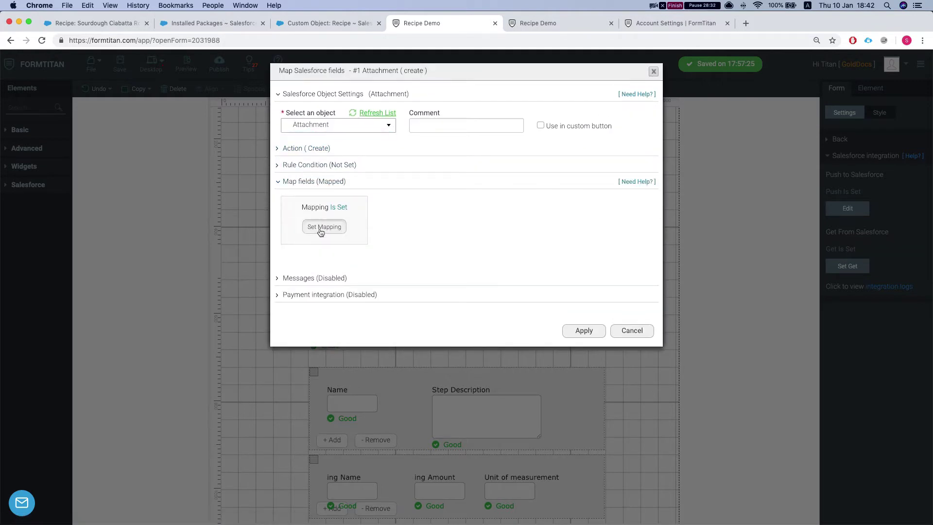
{"action": "left_click", "coordinate": [324, 226]}
{"action": "left_click", "coordinate": [695, 118]}
{"action": "left_click", "coordinate": [693, 136]}
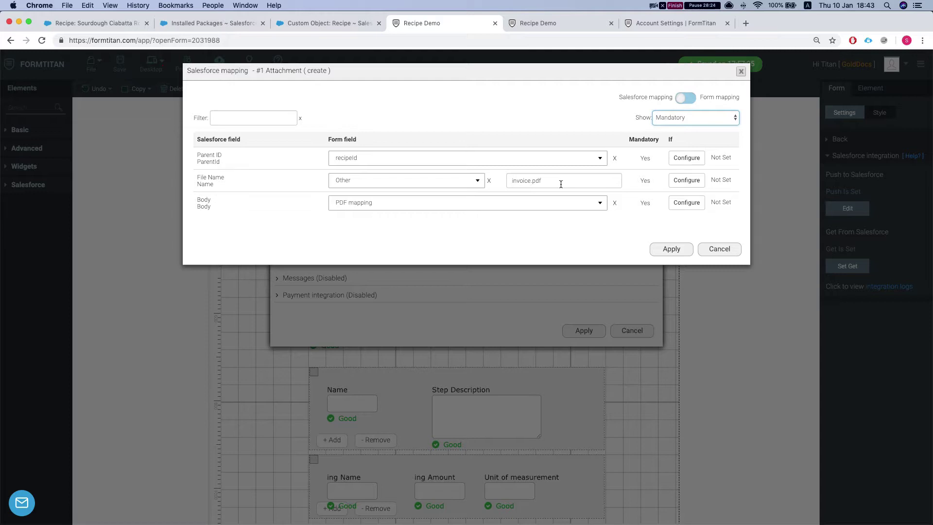
Step: Change the file name from invoice.pdf to recipe.pdf, apply, and save the push configuration
{"action": "left_click_drag", "start_coordinate": [531, 181], "coordinate": [497, 182]}
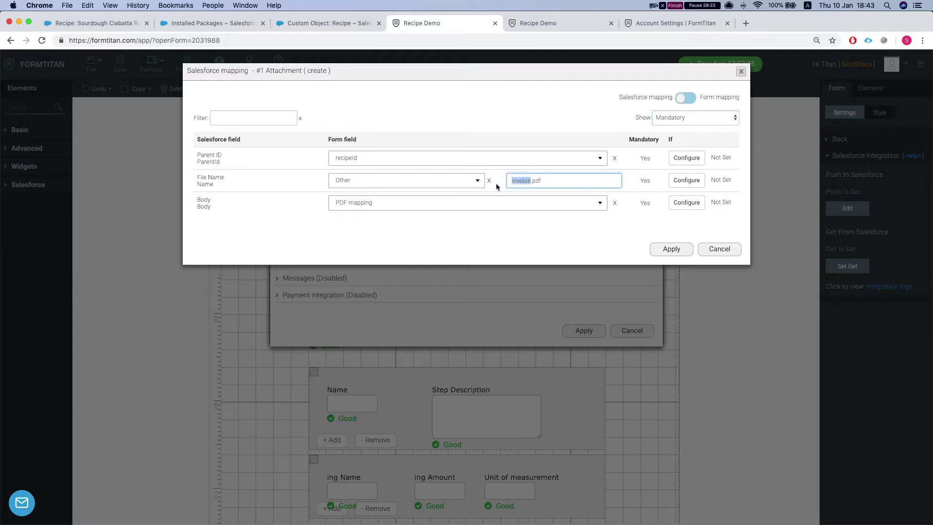
{"action": "type", "text": "rec"}
{"action": "key", "text": "BackSpace"}
{"action": "type", "text": "cipe"}
{"action": "left_click", "coordinate": [662, 249]}
{"action": "left_click", "coordinate": [584, 330]}
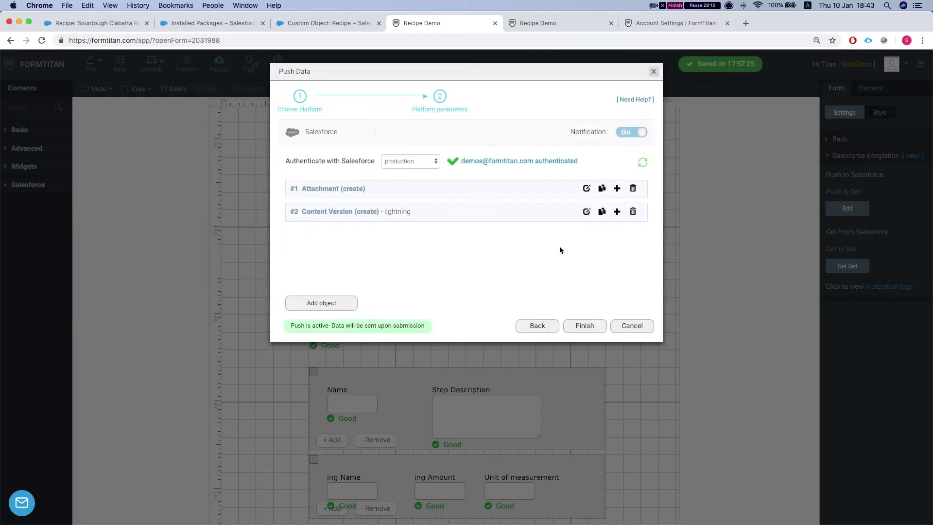
{"action": "left_click", "coordinate": [578, 327]}
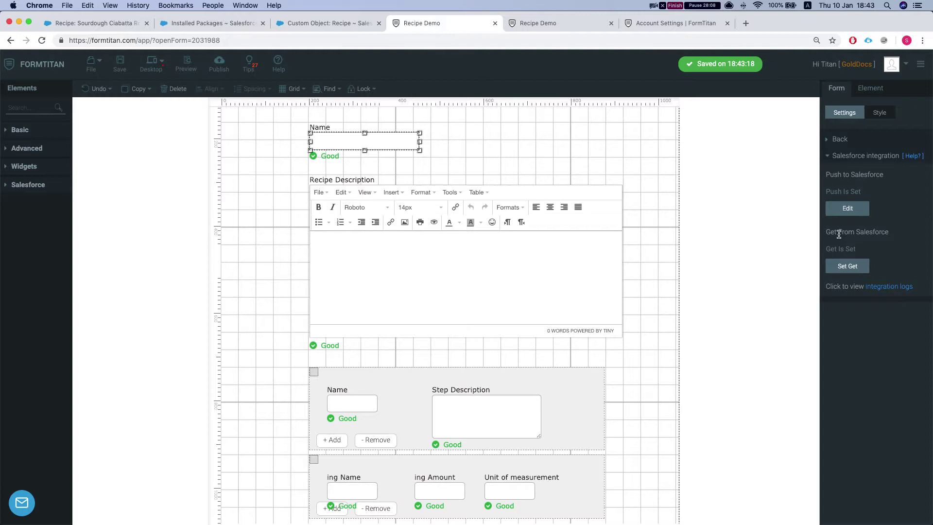
Step: Open the Default PDF template and check its Insert menu and HTML source code
{"action": "left_click", "coordinate": [852, 148]}
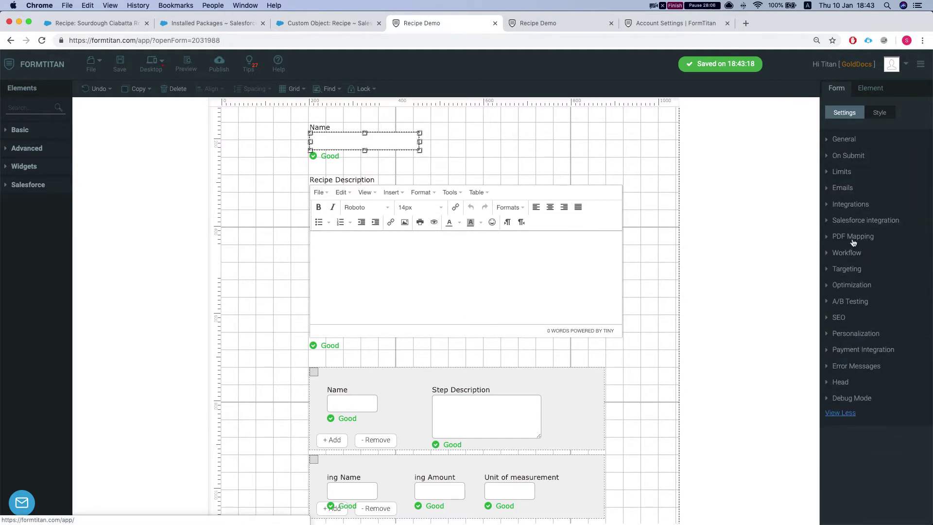
{"action": "left_click", "coordinate": [853, 237]}
{"action": "left_click", "coordinate": [894, 191]}
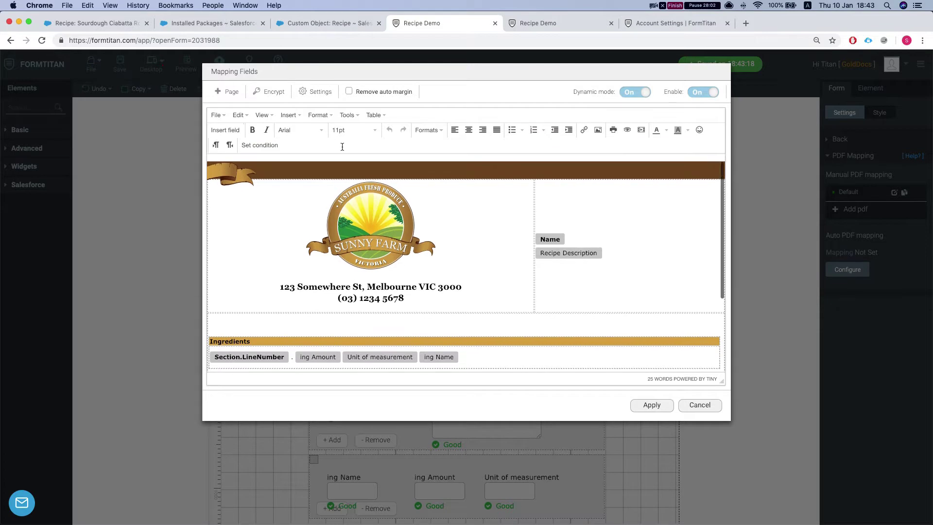
{"action": "left_click", "coordinate": [289, 116]}
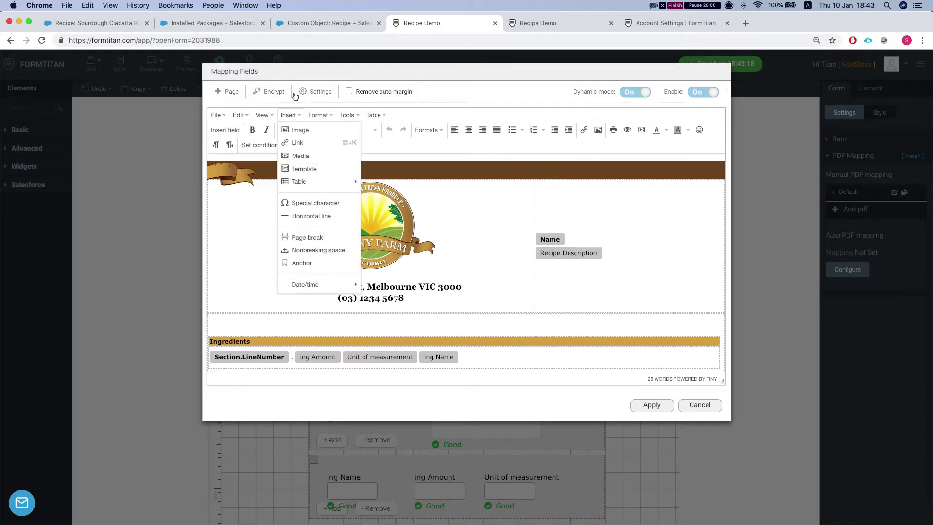
{"action": "left_click", "coordinate": [262, 117]}
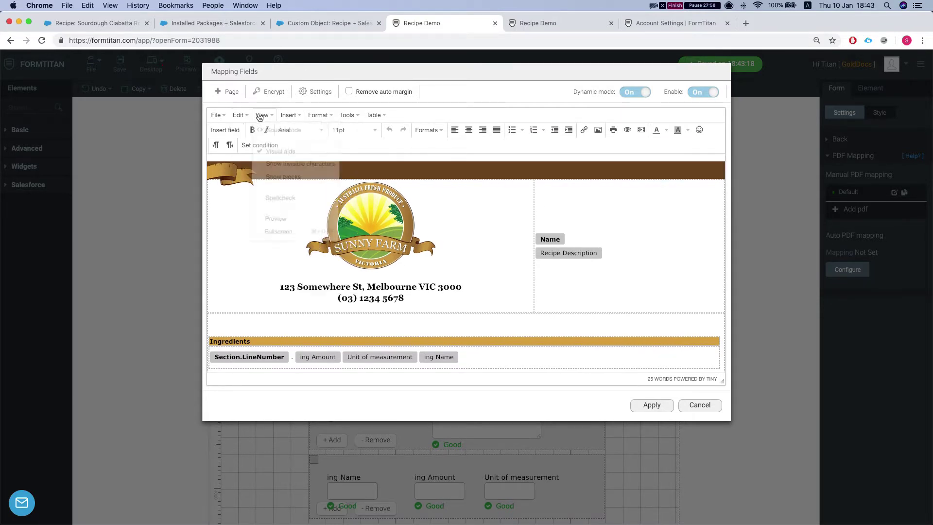
{"action": "left_click", "coordinate": [281, 130]}
{"action": "scroll", "coordinate": [466, 243], "scroll_direction": "down", "scroll_amount": 10}
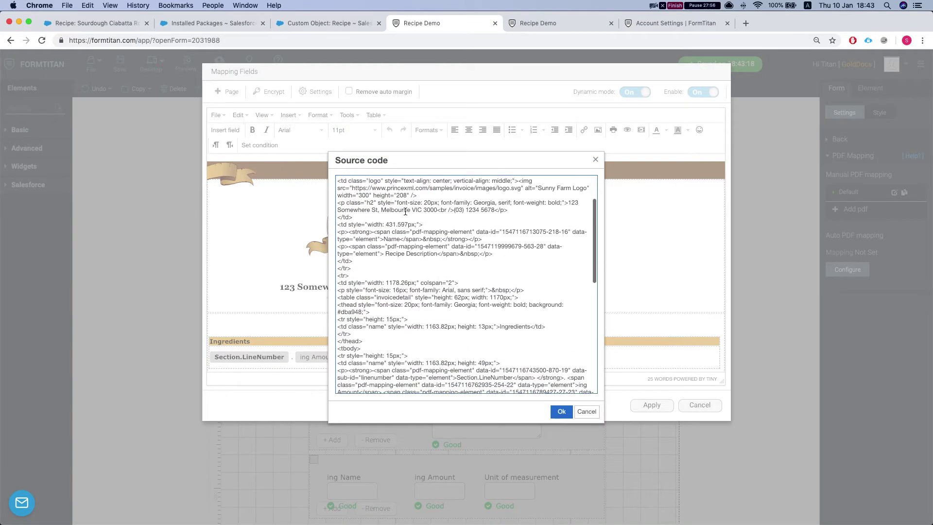
{"action": "left_click", "coordinate": [591, 161]}
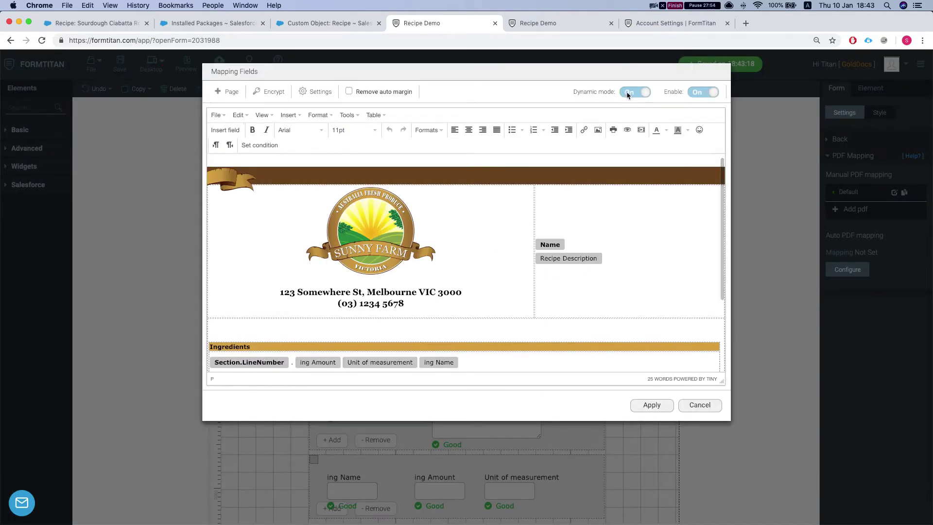
Step: Inspect the Ingredients and Method line-item tables, then close the template unchanged
{"action": "scroll", "coordinate": [522, 177], "scroll_direction": "down", "scroll_amount": 3}
{"action": "scroll", "coordinate": [522, 176], "scroll_direction": "down", "scroll_amount": 1}
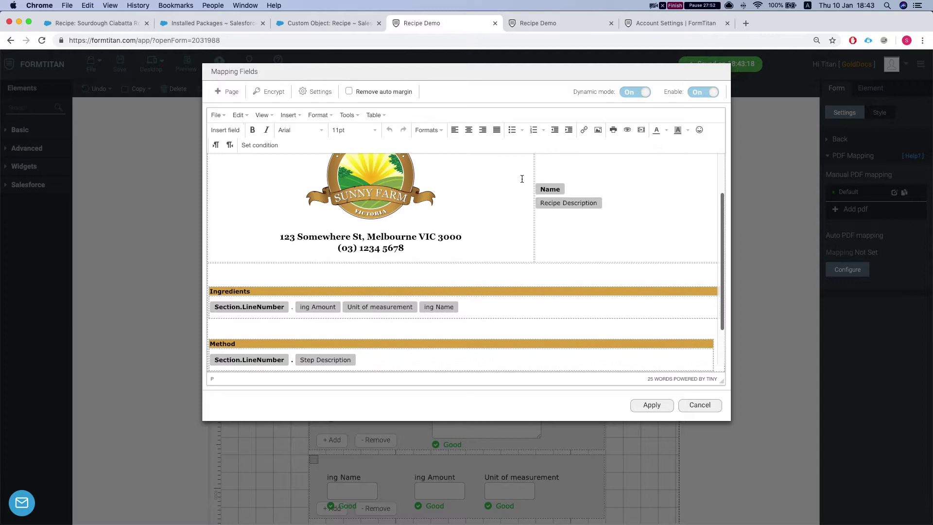
{"action": "scroll", "coordinate": [547, 187], "scroll_direction": "down", "scroll_amount": 1}
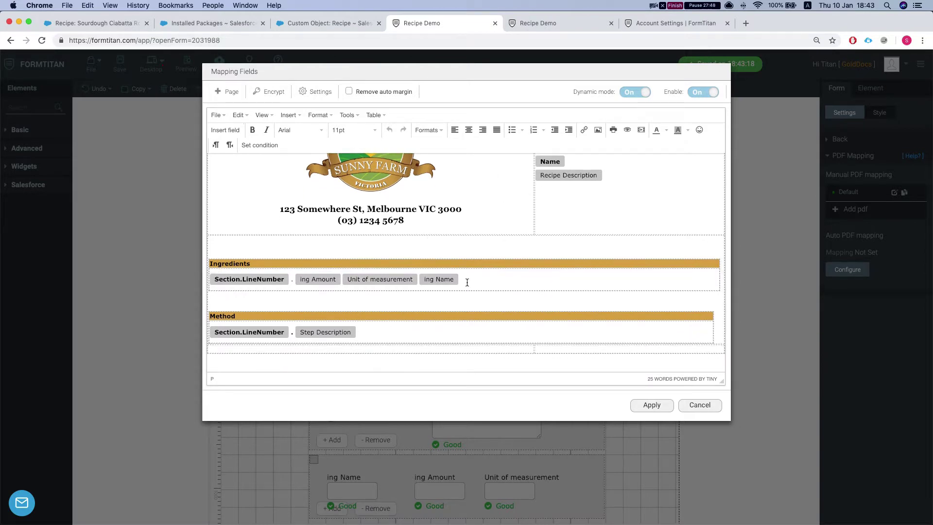
{"action": "left_click", "coordinate": [482, 281]}
{"action": "left_click", "coordinate": [421, 333]}
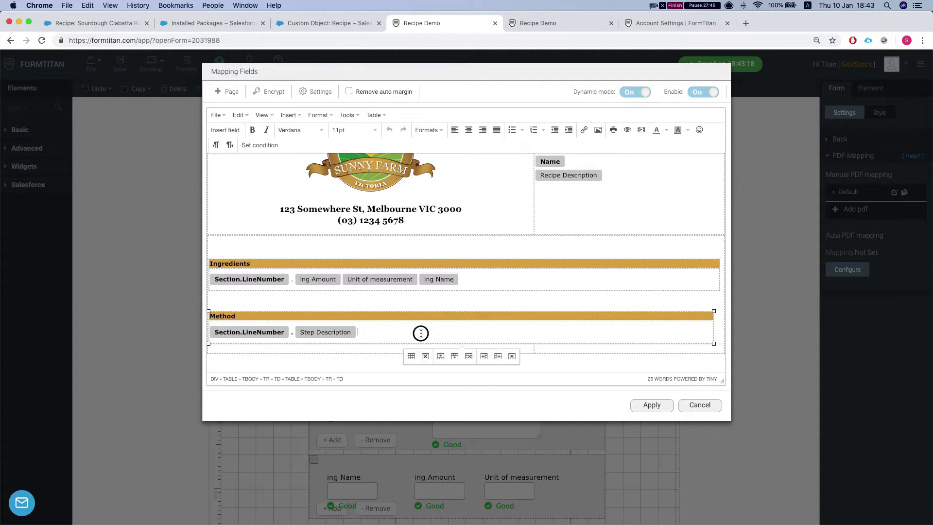
{"action": "left_click", "coordinate": [489, 278]}
{"action": "left_click", "coordinate": [397, 333]}
{"action": "left_click", "coordinate": [684, 405]}
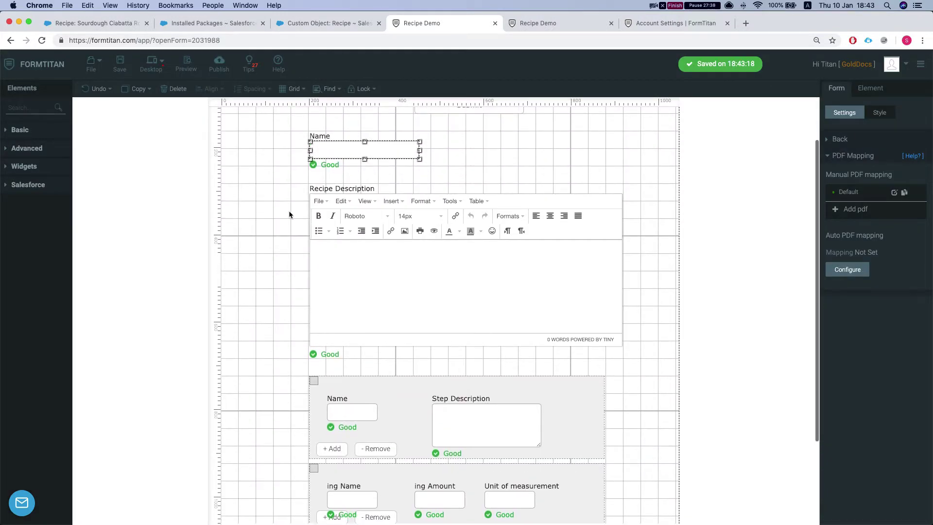
Step: Reload the filled Recipe Demo form and submit it to preview the recipe PDF
{"action": "scroll", "coordinate": [264, 108], "scroll_direction": "up", "scroll_amount": 1}
{"action": "left_click", "coordinate": [529, 24]}
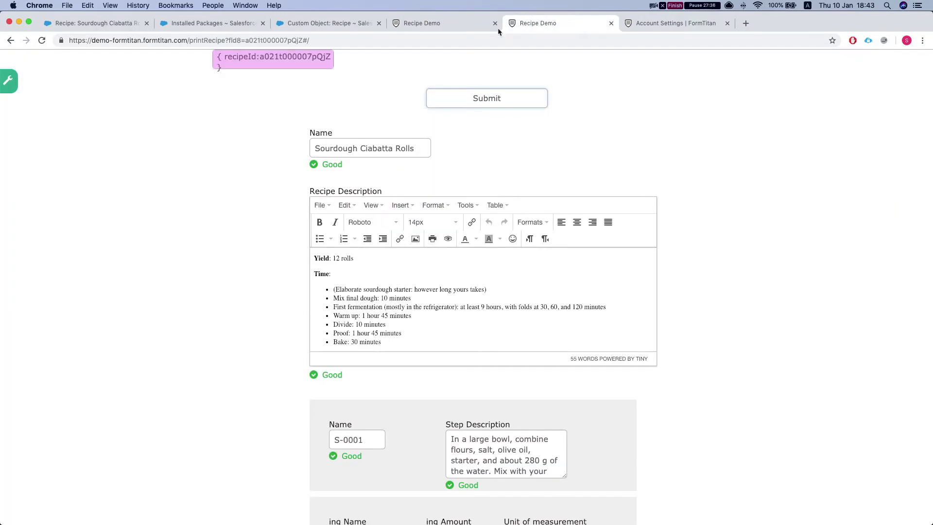
{"action": "left_click", "coordinate": [384, 38]}
{"action": "key", "text": "Return"}
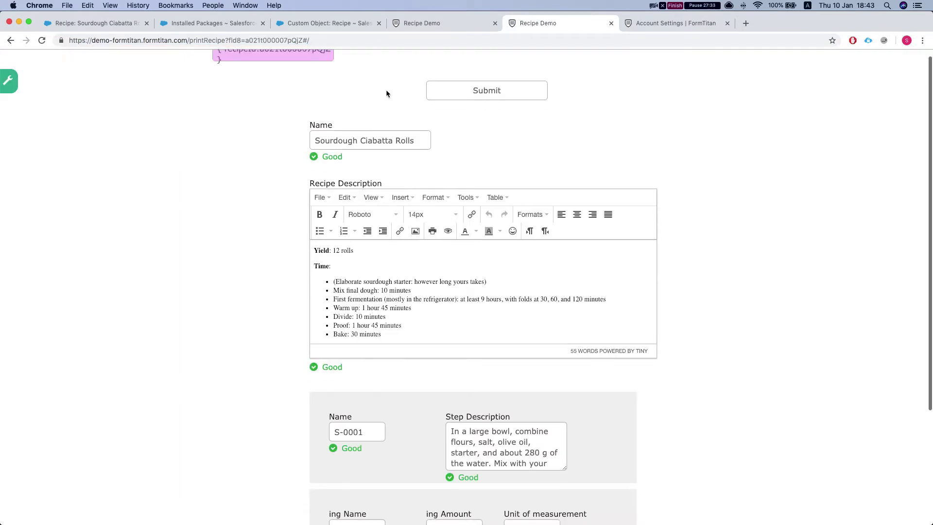
{"action": "left_click", "coordinate": [482, 93]}
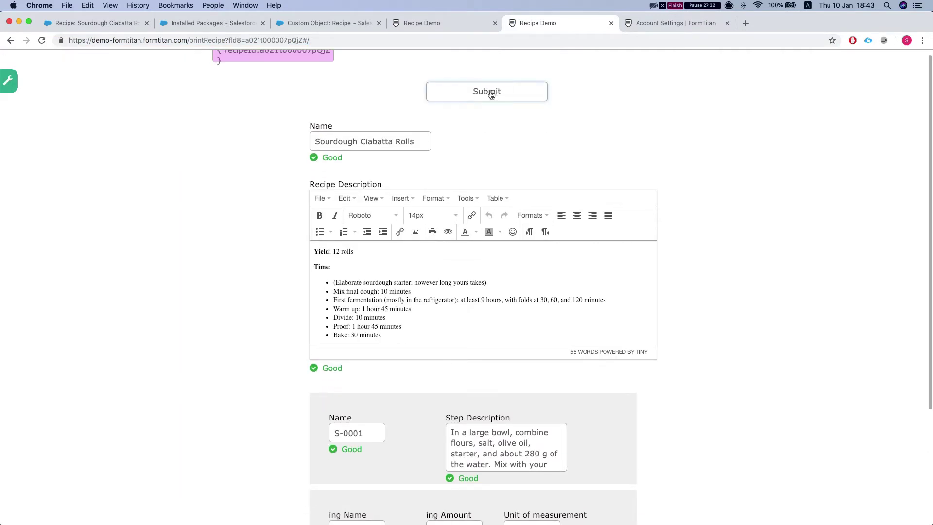
Step: Scroll through the PDF's Ingredients and Method lists, then cancel the preview
{"action": "scroll", "coordinate": [333, 204], "scroll_direction": "down", "scroll_amount": 10}
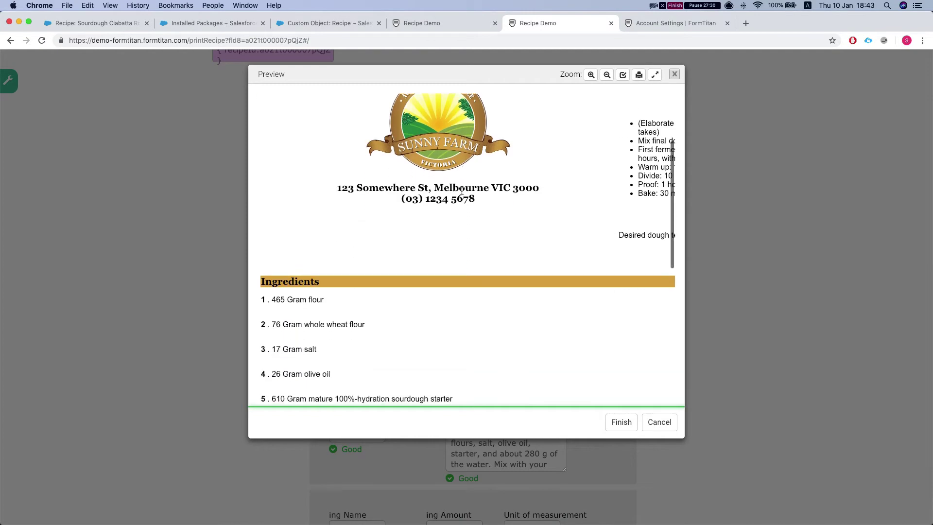
{"action": "scroll", "coordinate": [333, 204], "scroll_direction": "down", "scroll_amount": 3}
{"action": "scroll", "coordinate": [308, 179], "scroll_direction": "up", "scroll_amount": 5}
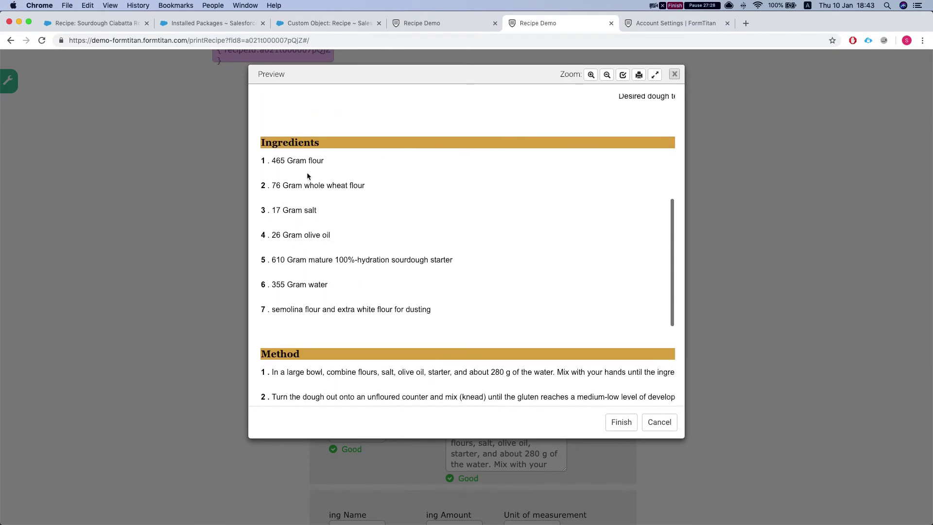
{"action": "scroll", "coordinate": [306, 179], "scroll_direction": "down", "scroll_amount": 5}
{"action": "left_click", "coordinate": [660, 421]}
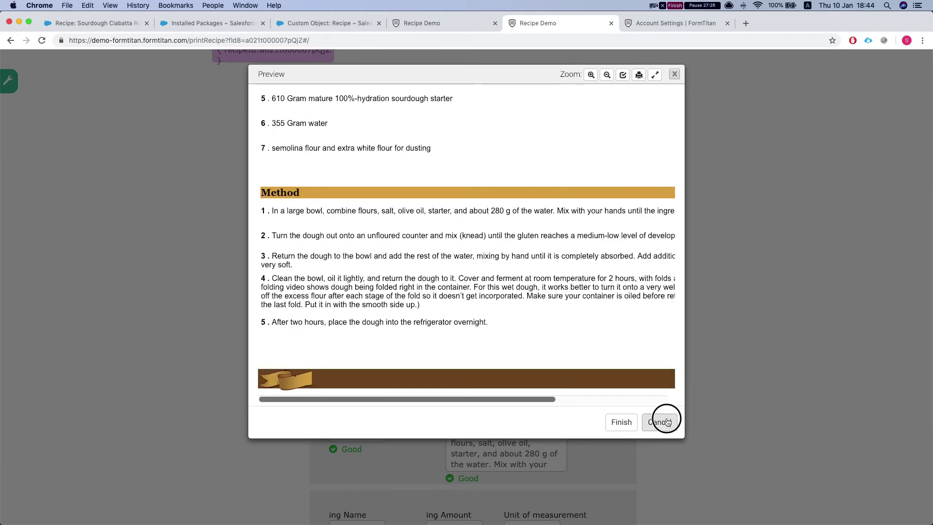
{"action": "scroll", "coordinate": [447, 155], "scroll_direction": "up", "scroll_amount": 1}
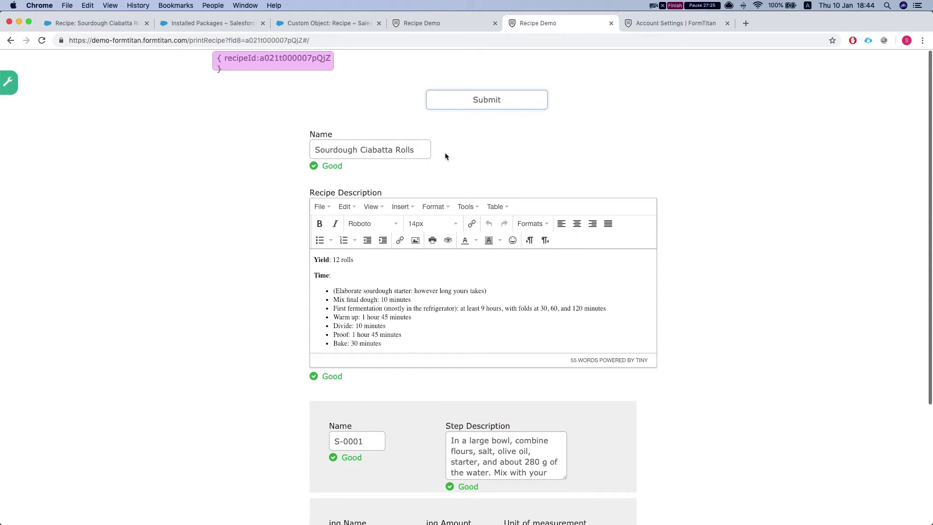
Step: Open the Default PDF mapping's Settings with the Salesforce Button options expanded
{"action": "left_click", "coordinate": [416, 25]}
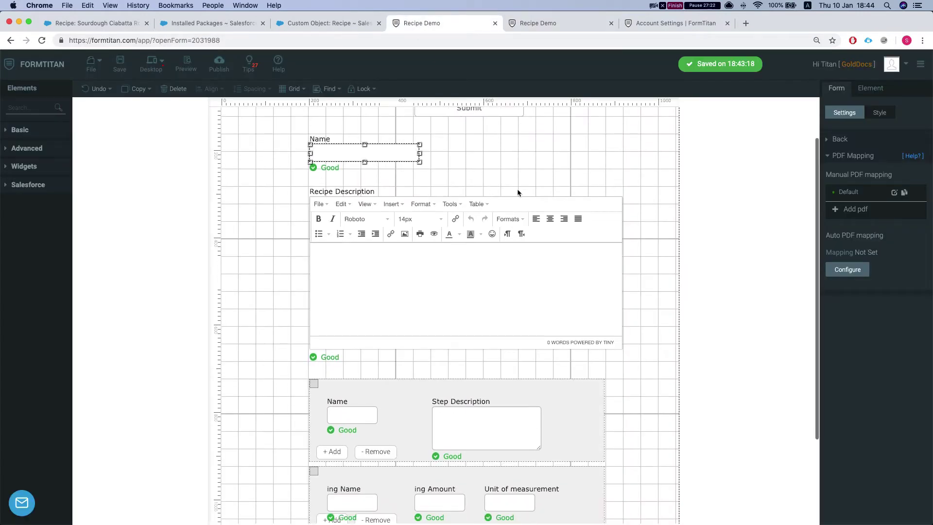
{"action": "left_click", "coordinate": [894, 192]}
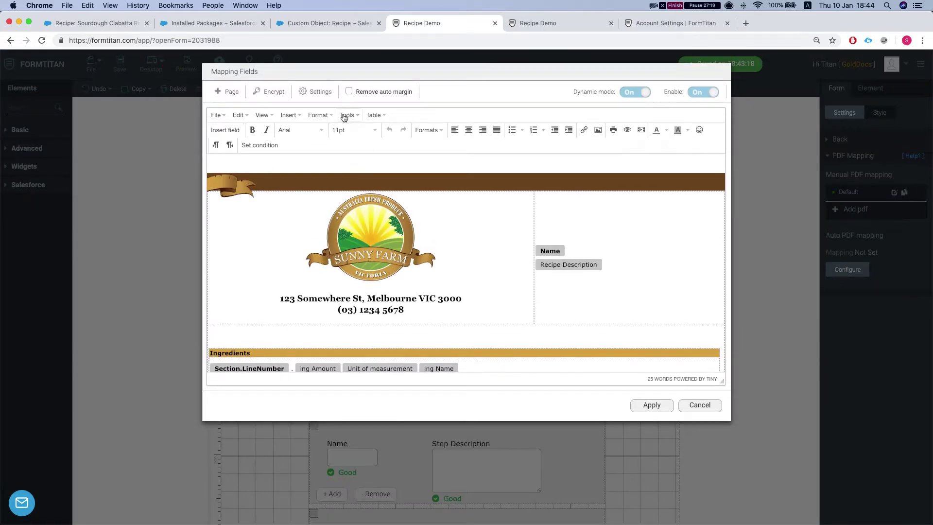
{"action": "left_click", "coordinate": [311, 94]}
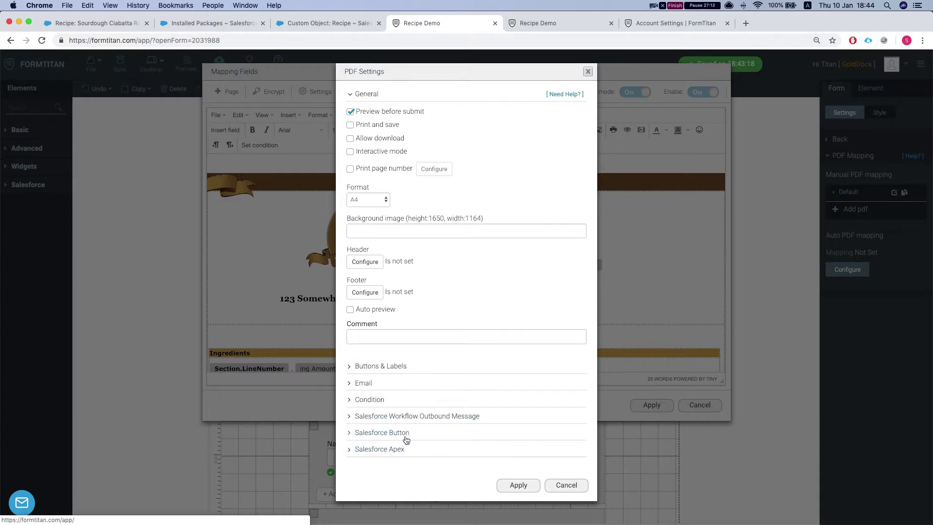
{"action": "left_click", "coordinate": [365, 434]}
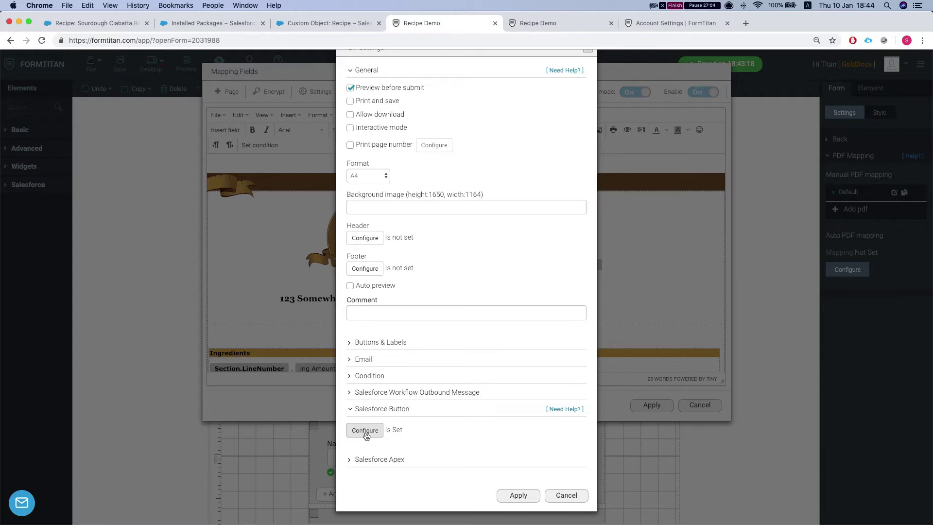
Step: Configure the Salesforce button for the Recipe object with recipeId (fld8) as record ID
{"action": "left_click", "coordinate": [365, 430]}
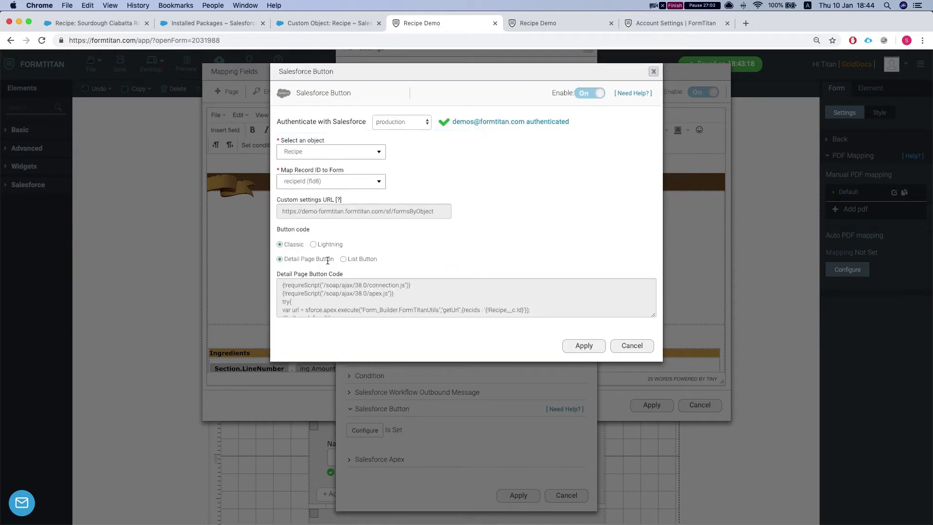
{"action": "left_click", "coordinate": [318, 151]}
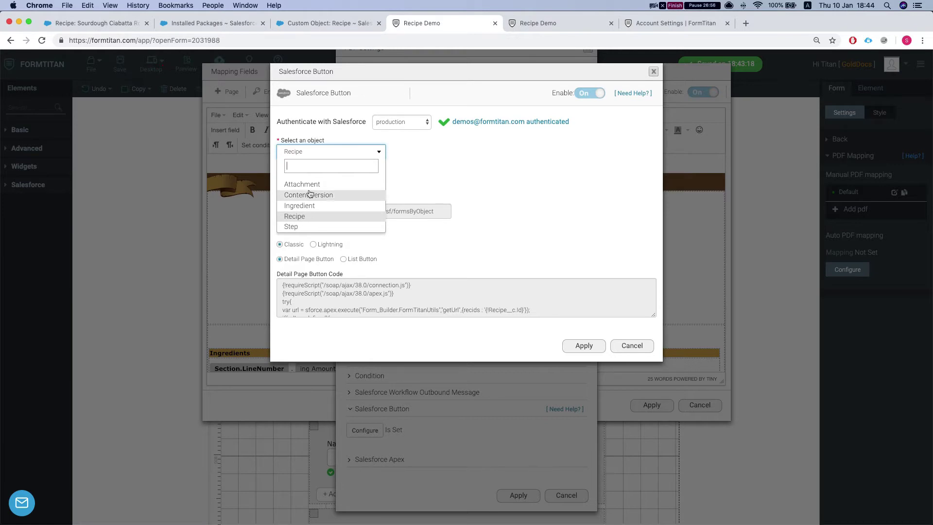
{"action": "left_click", "coordinate": [307, 219]}
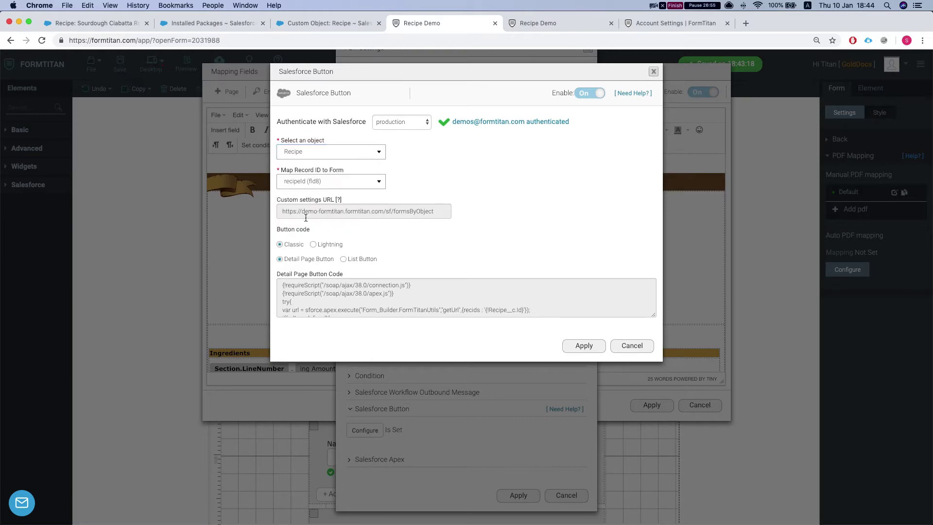
{"action": "left_click", "coordinate": [309, 185]}
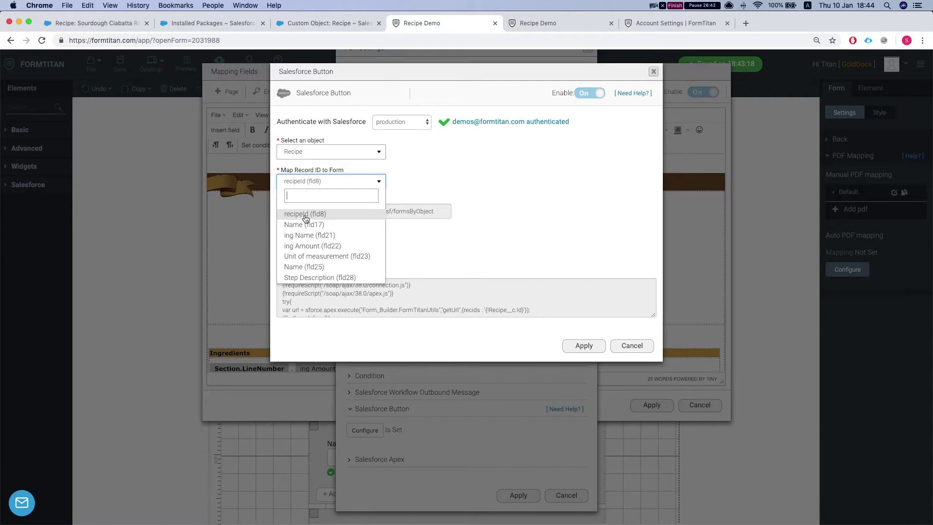
{"action": "left_click", "coordinate": [305, 217]}
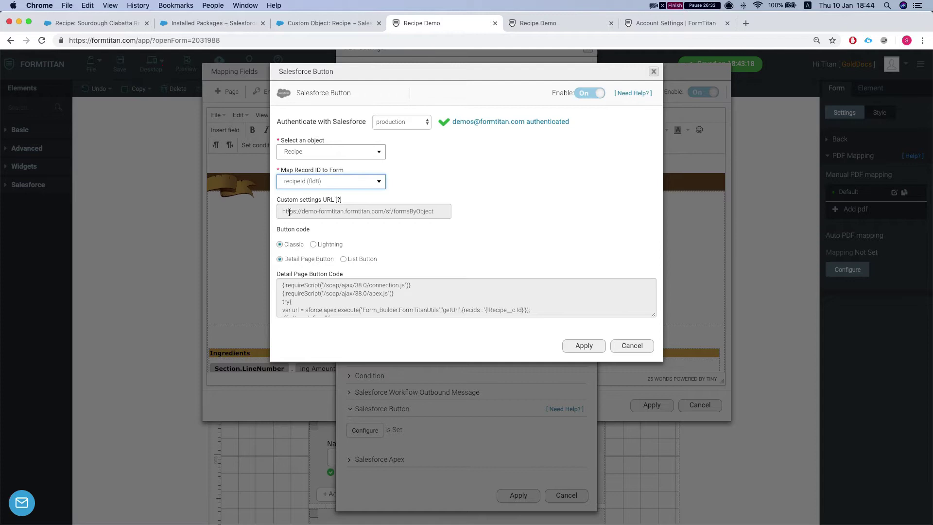
Step: Select all the Detail Page Button code to copy it and switch to Salesforce
{"action": "scroll", "coordinate": [301, 300], "scroll_direction": "down", "scroll_amount": 1}
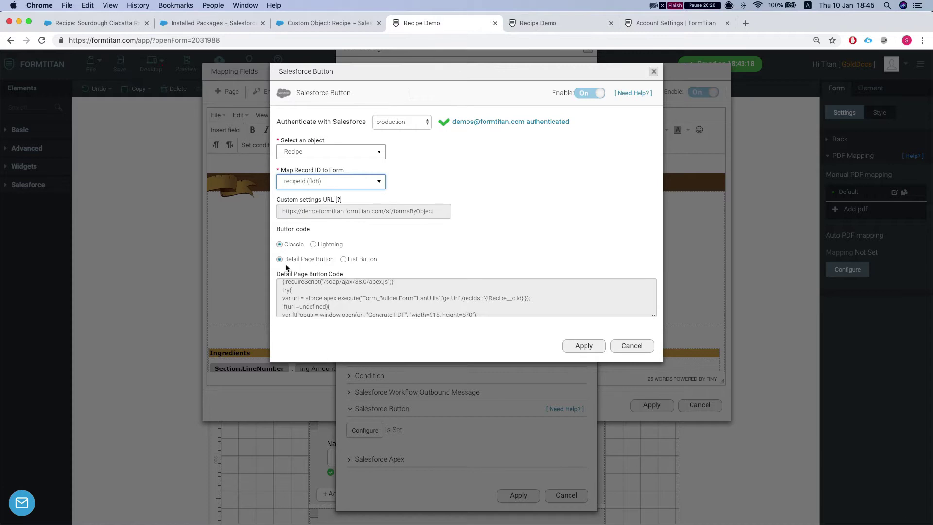
{"action": "scroll", "coordinate": [308, 286], "scroll_direction": "up", "scroll_amount": 1}
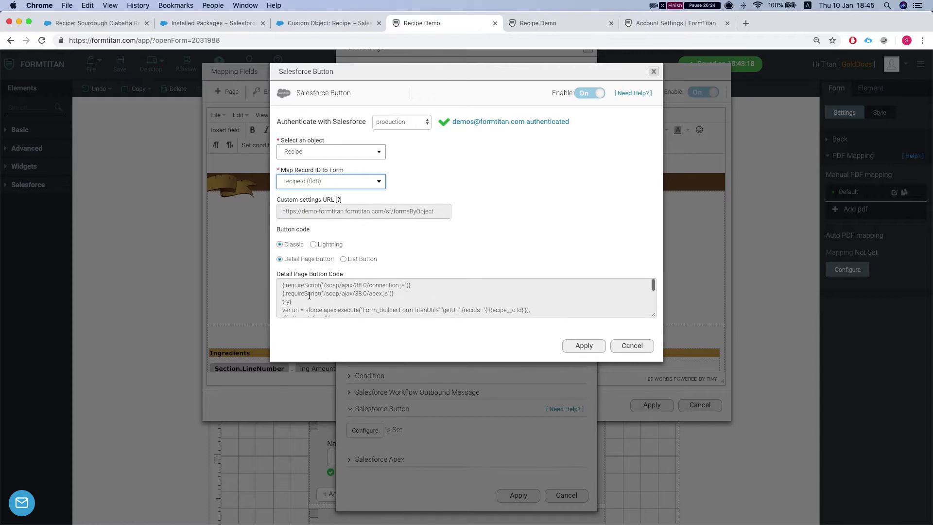
{"action": "left_click", "coordinate": [308, 298]}
{"action": "key", "text": "super+a"}
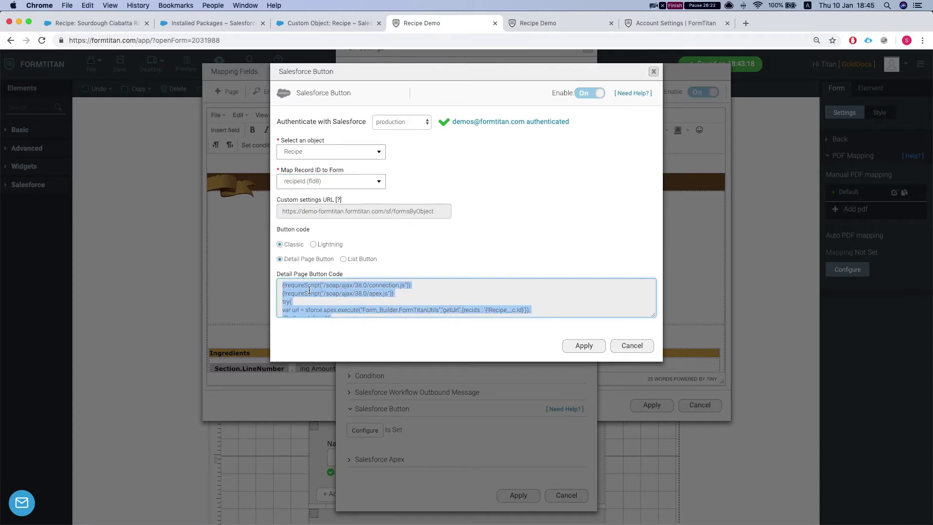
{"action": "left_click", "coordinate": [323, 22]}
Step: Go to the Recipe object's definition page via the force.com quick-access menu
{"action": "left_click", "coordinate": [210, 20]}
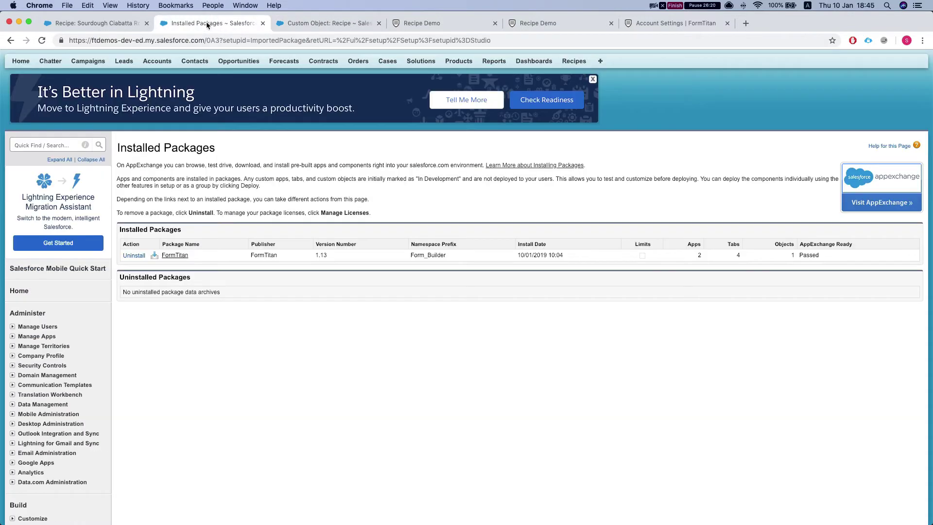
{"action": "left_click", "coordinate": [109, 22]}
{"action": "scroll", "coordinate": [360, 161], "scroll_direction": "up", "scroll_amount": 1}
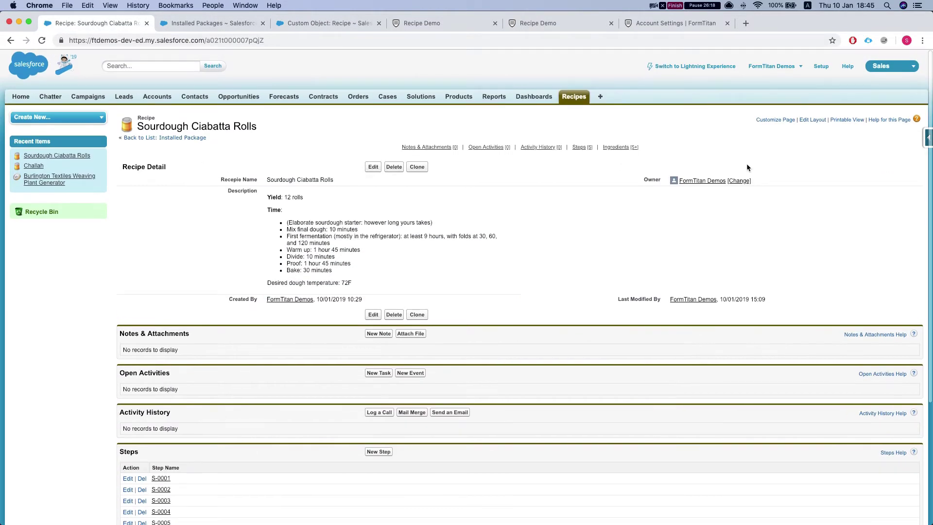
{"action": "left_click", "coordinate": [927, 141]}
{"action": "left_click", "coordinate": [852, 161]}
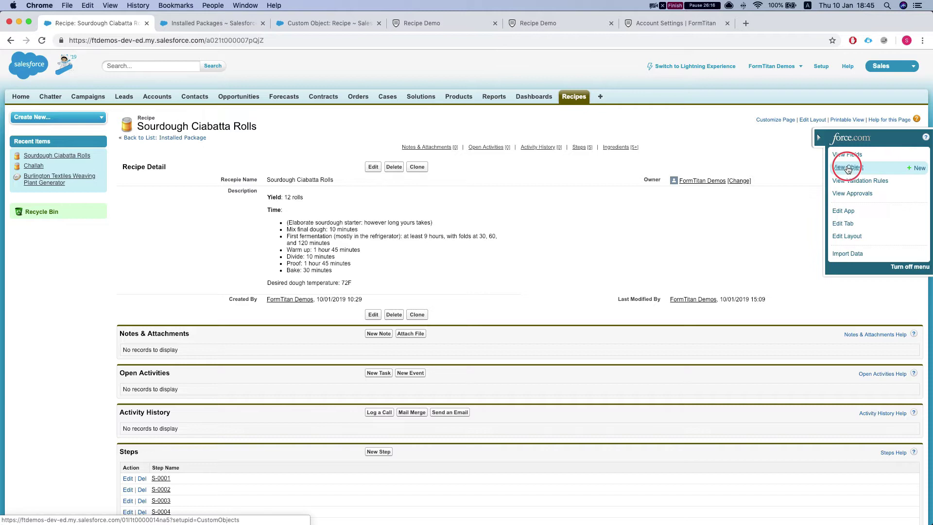
{"action": "left_click", "coordinate": [188, 23]}
{"action": "scroll", "coordinate": [273, 229], "scroll_direction": "down", "scroll_amount": 10}
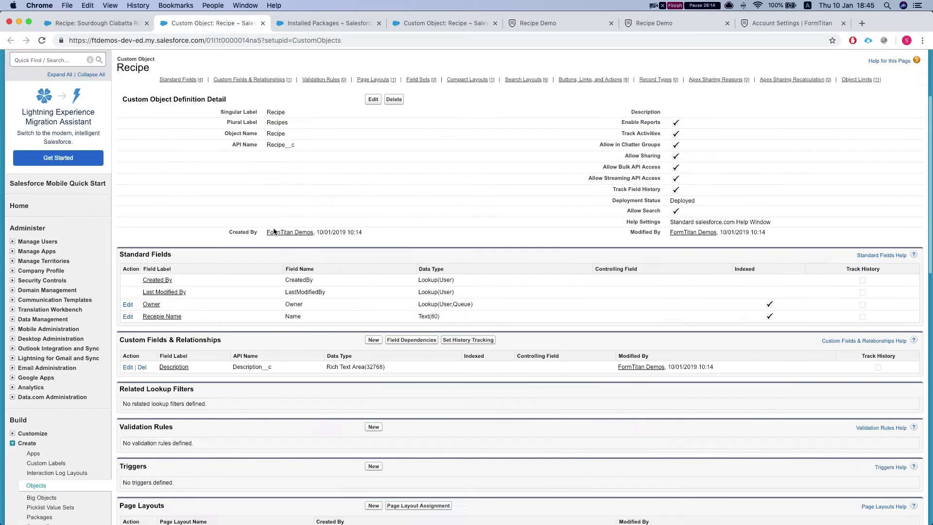
{"action": "scroll", "coordinate": [272, 229], "scroll_direction": "down", "scroll_amount": 2}
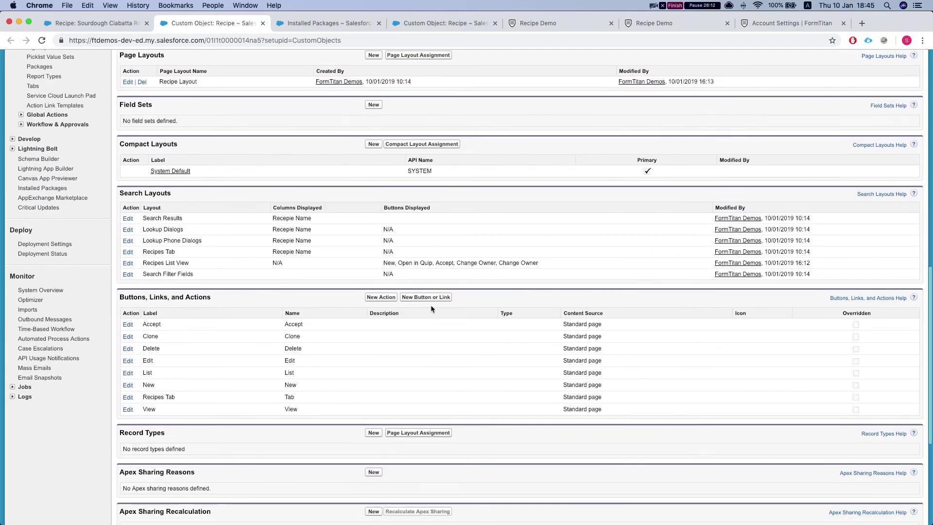
Step: Start a new custom button labelled 'Print recipe' with the name Print_recipe
{"action": "left_click", "coordinate": [423, 299]}
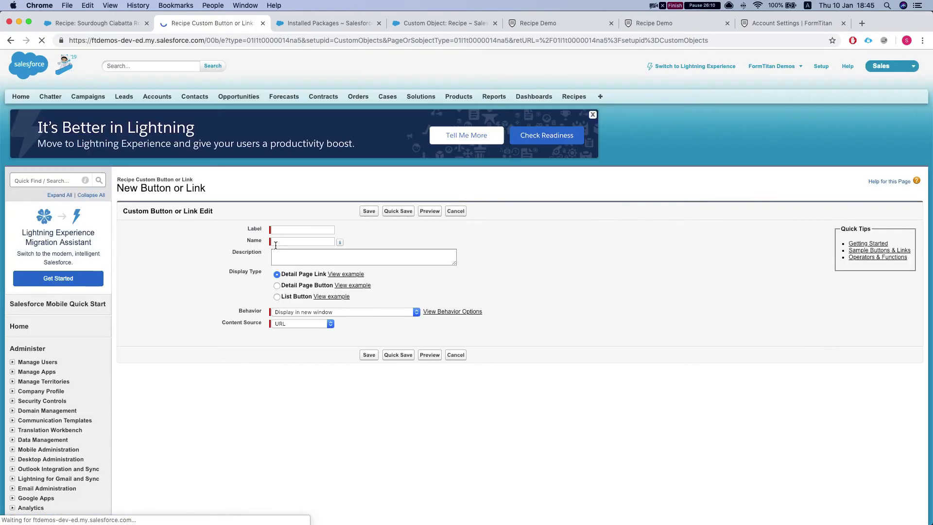
{"action": "left_click", "coordinate": [284, 218]}
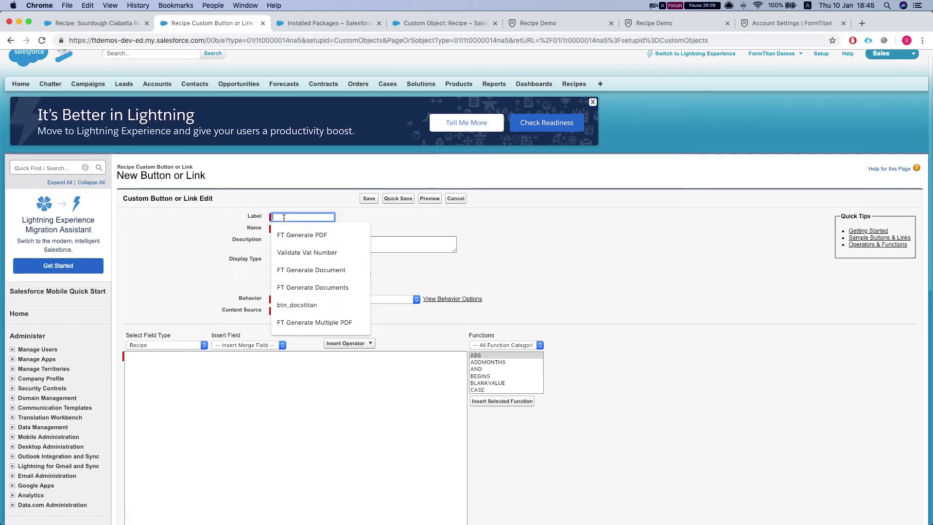
{"action": "type", "text": "Print recipe"}
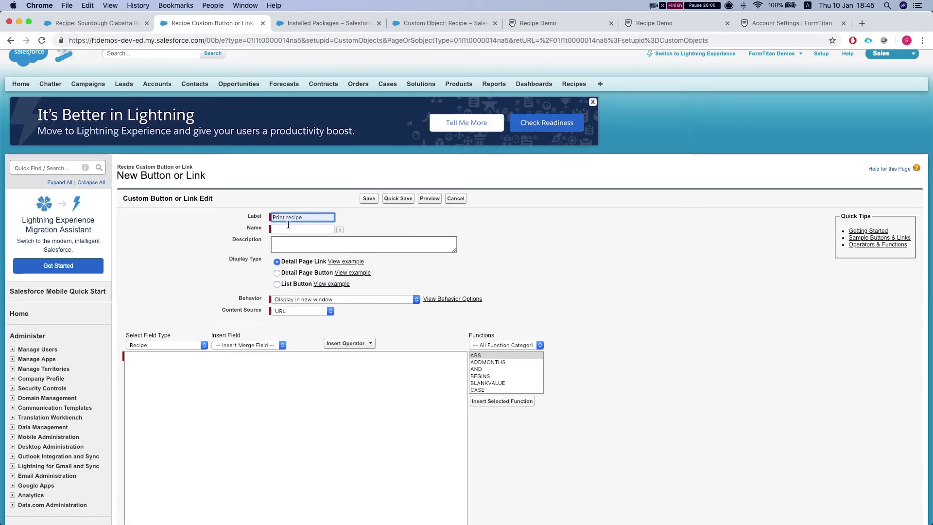
{"action": "key", "text": "Tab"}
{"action": "scroll", "coordinate": [238, 238], "scroll_direction": "down", "scroll_amount": 1}
{"action": "left_click", "coordinate": [238, 239]}
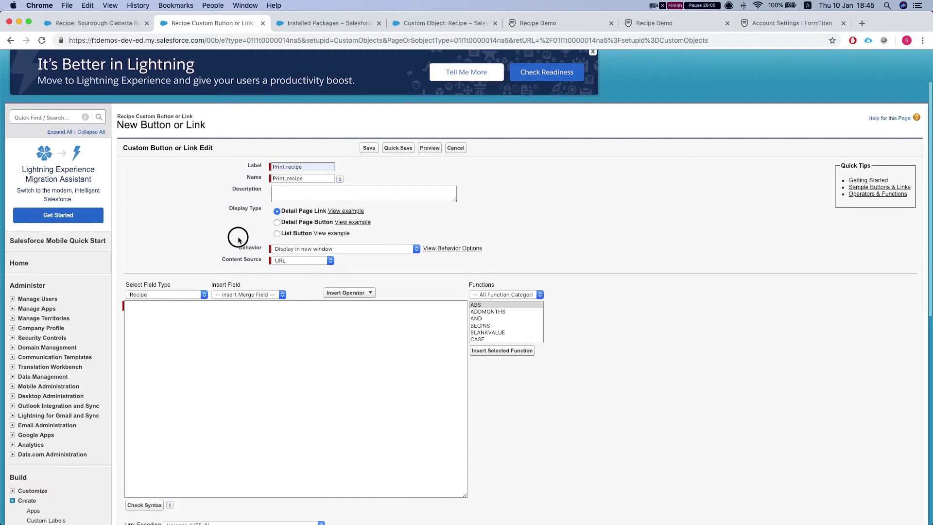
Step: Make it a Detail Page Button executing the pasted JavaScript code, and save it
{"action": "left_click", "coordinate": [285, 223]}
{"action": "scroll", "coordinate": [292, 226], "scroll_direction": "down", "scroll_amount": 1}
{"action": "left_click", "coordinate": [316, 229]}
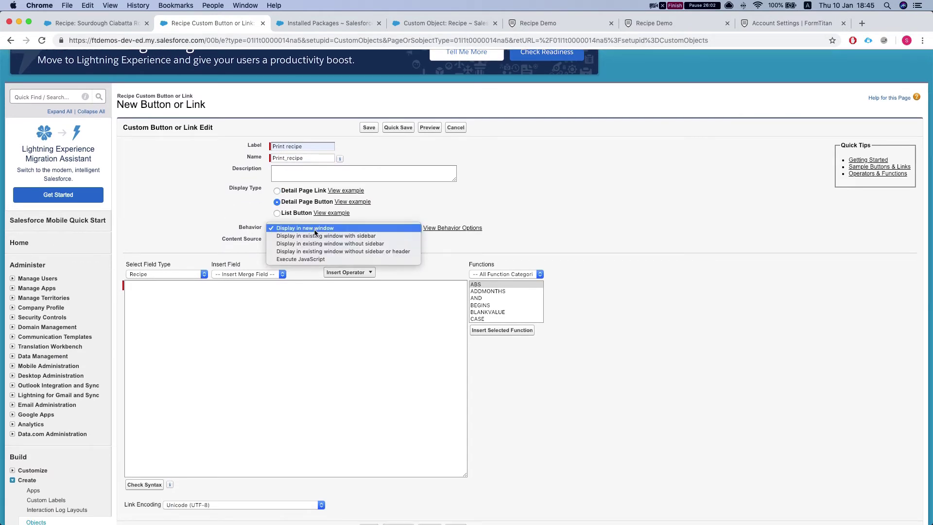
{"action": "left_click", "coordinate": [302, 260]}
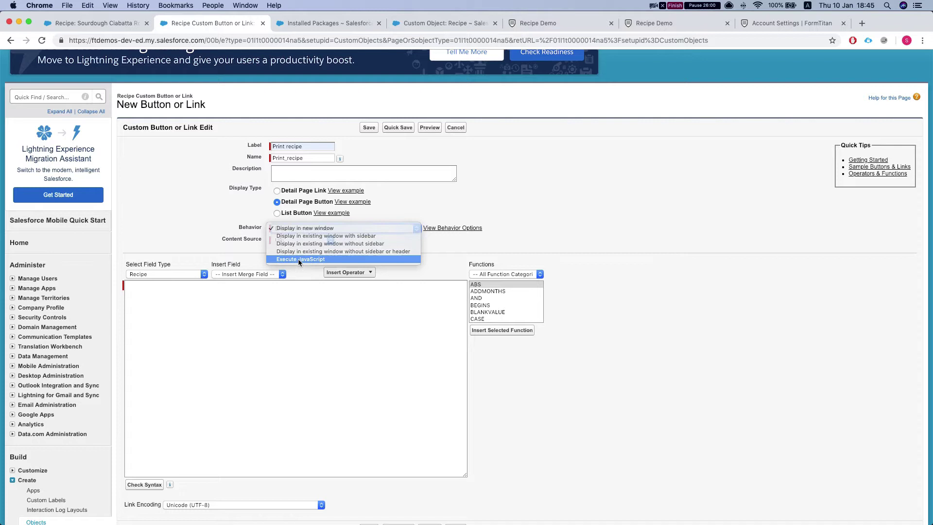
{"action": "scroll", "coordinate": [247, 341], "scroll_direction": "down", "scroll_amount": 3}
{"action": "left_click", "coordinate": [235, 329]}
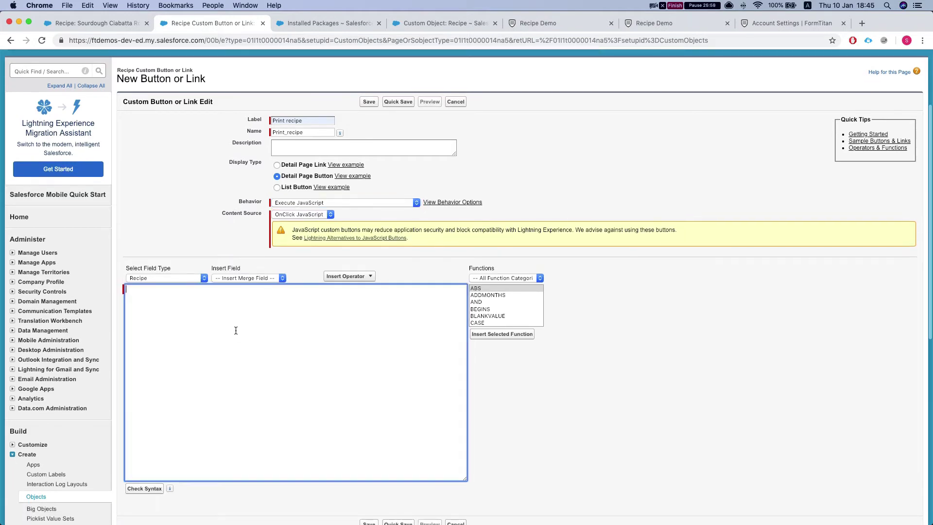
{"action": "key", "text": "cmd+v"}
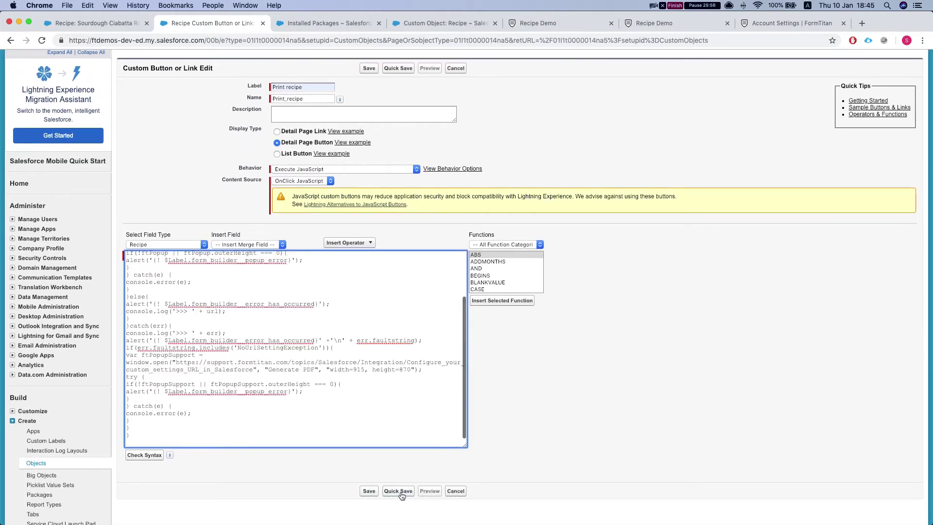
{"action": "left_click", "coordinate": [369, 493]}
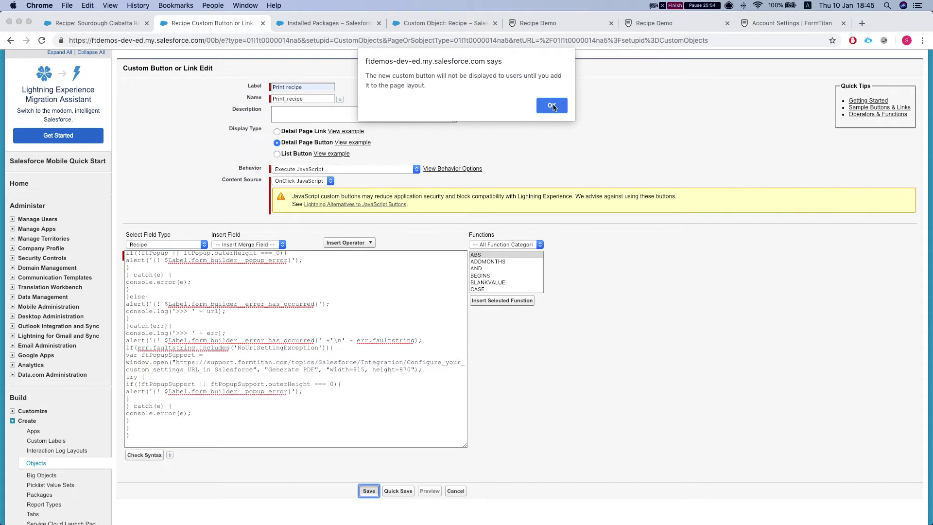
{"action": "left_click", "coordinate": [551, 106]}
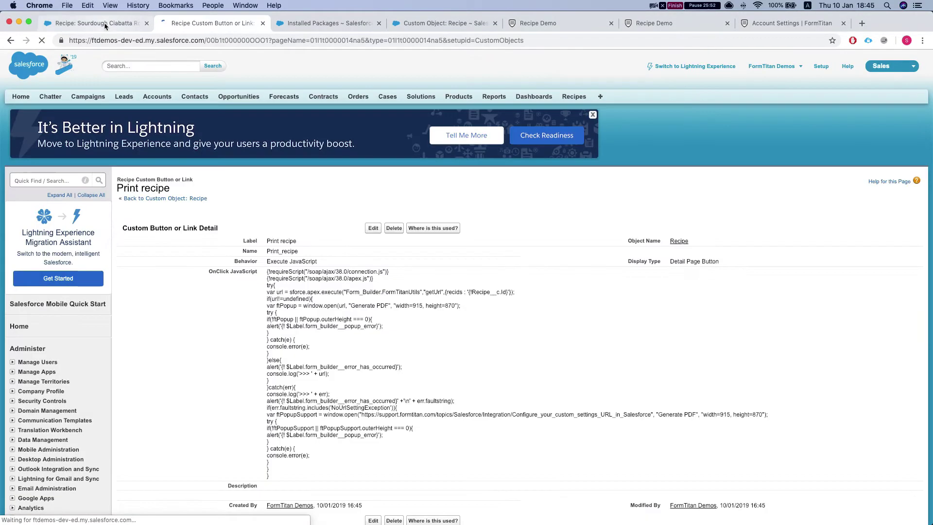
Step: Drag the Print recipe button into the Recipe layout's Custom Buttons and save the layout
{"action": "left_click", "coordinate": [104, 22]}
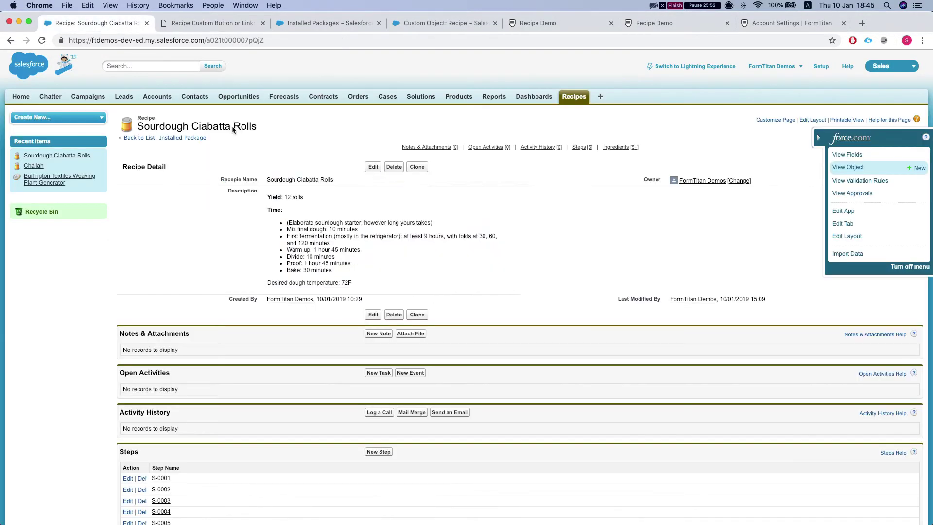
{"action": "left_click", "coordinate": [810, 116]}
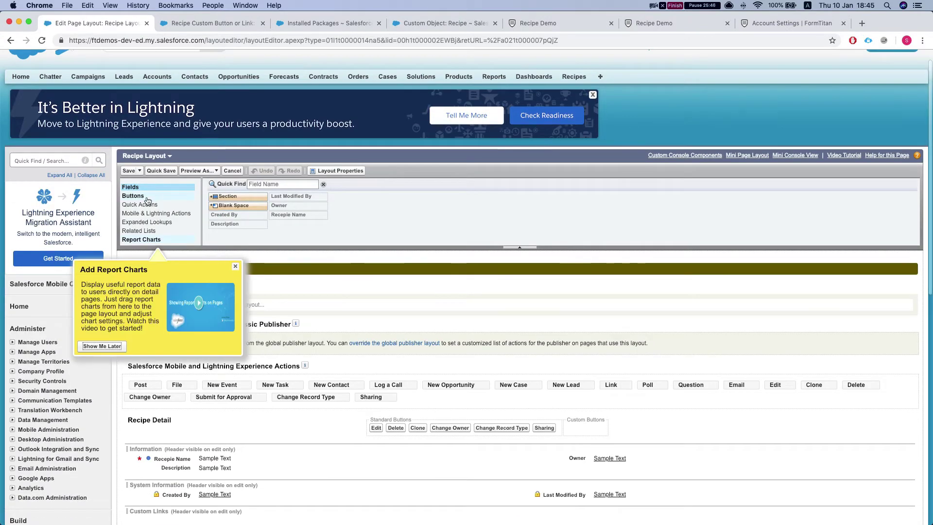
{"action": "left_click", "coordinate": [133, 195]}
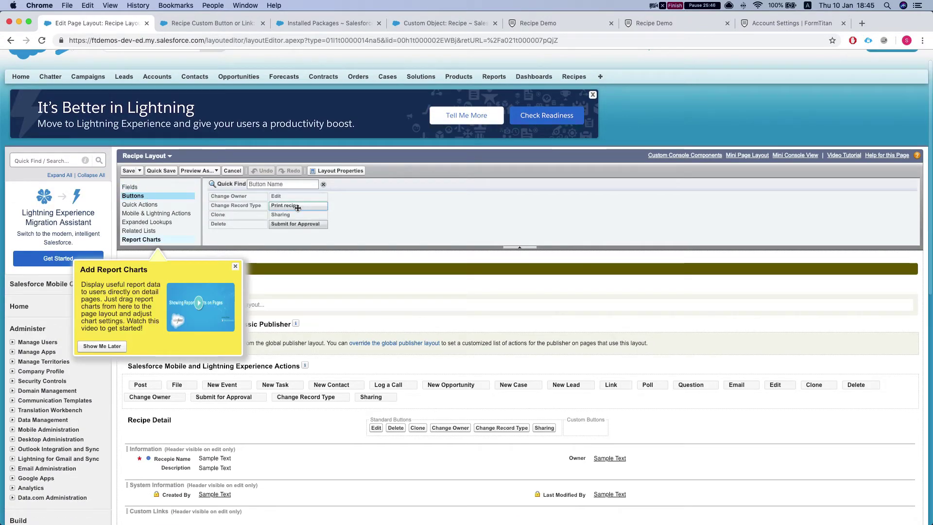
{"action": "left_click_drag", "start_coordinate": [298, 207], "coordinate": [572, 427]}
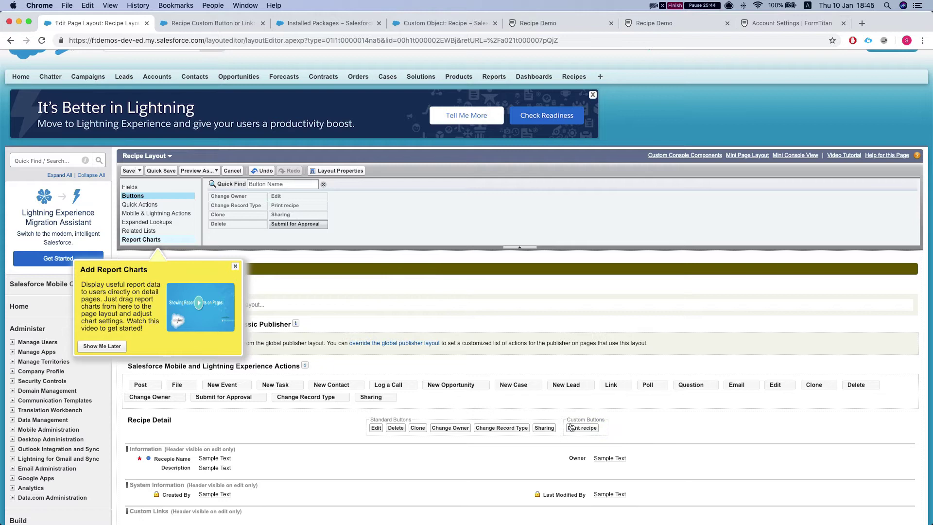
{"action": "left_click", "coordinate": [129, 171]}
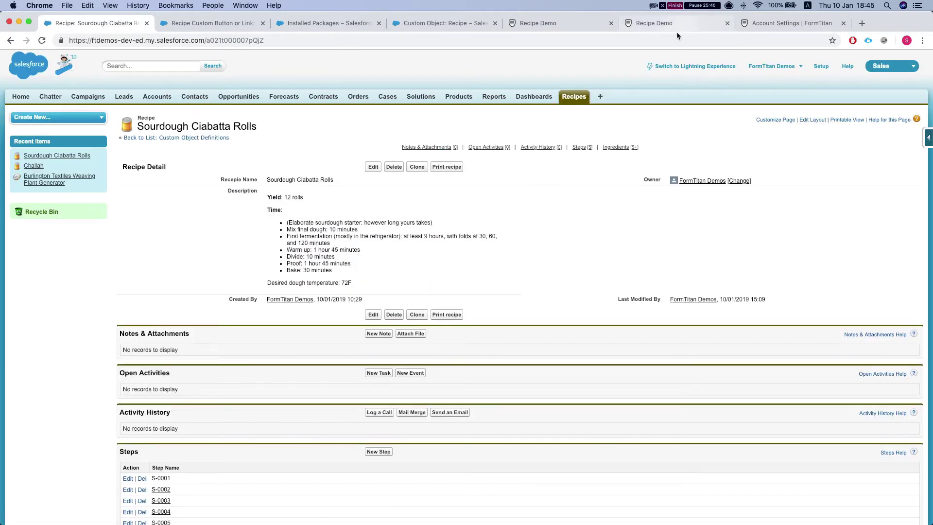
Step: Open the Recipe Demo Collaborators settings, then cancel a started file import
{"action": "left_click", "coordinate": [676, 24]}
{"action": "left_click", "coordinate": [763, 25]}
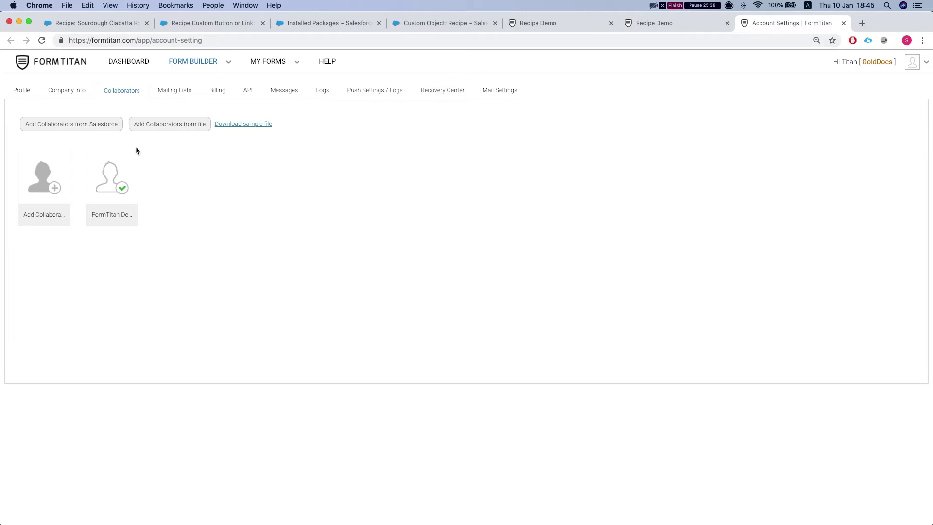
{"action": "mouse_move", "coordinate": [120, 187]}
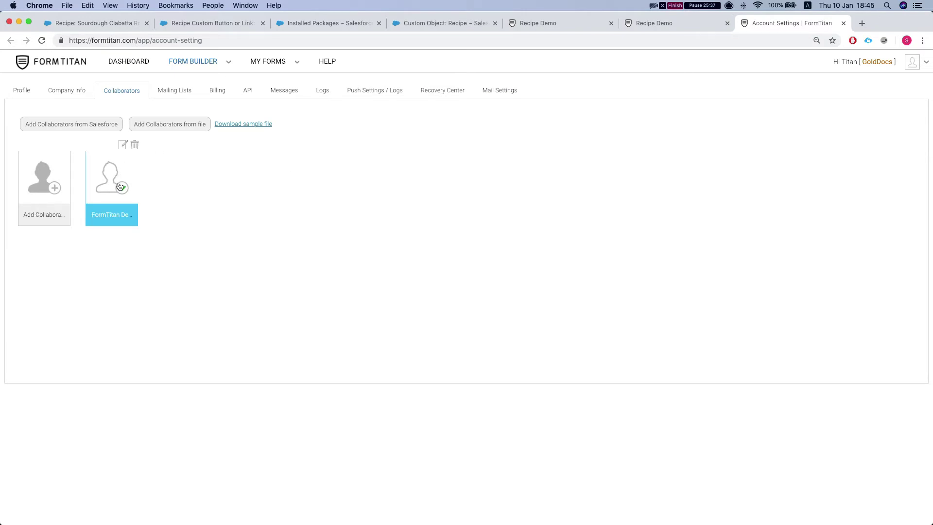
{"action": "left_click", "coordinate": [156, 128]}
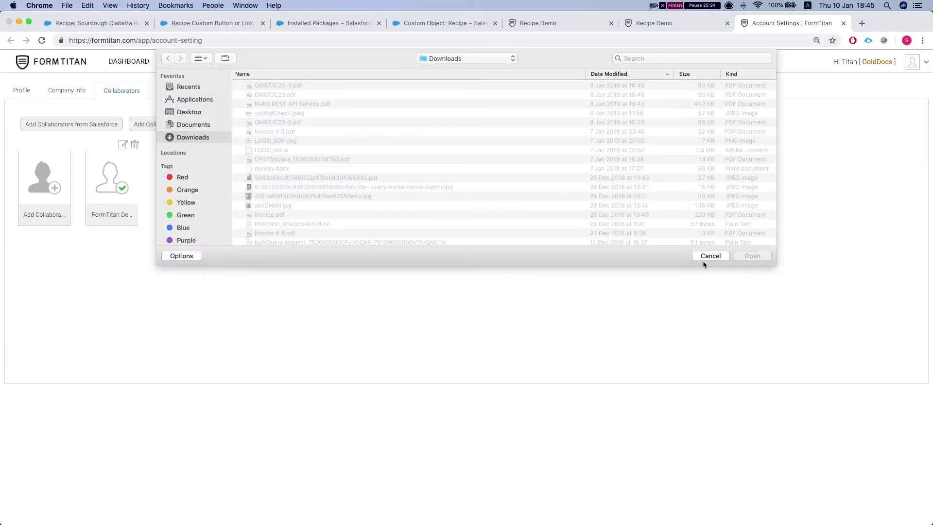
{"action": "left_click", "coordinate": [710, 256]}
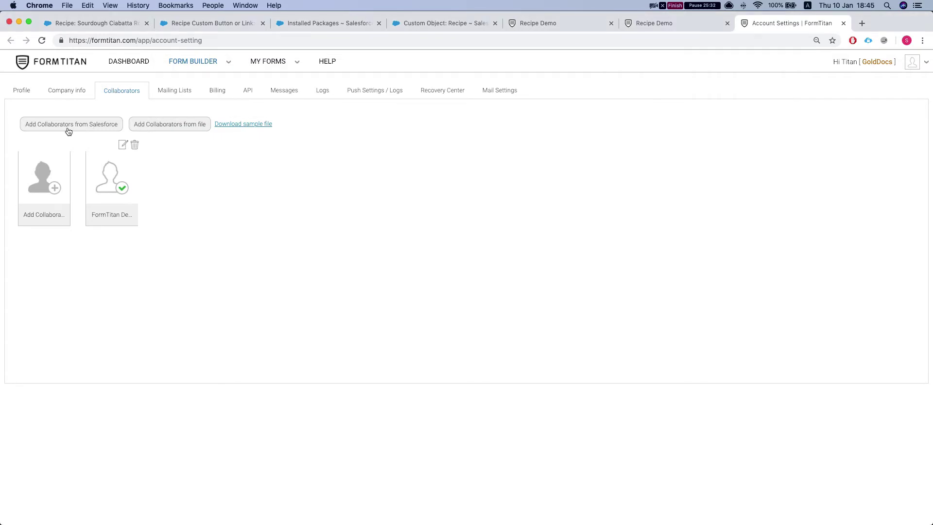
Step: Delete the existing Salesforce demo collaborator from the form
{"action": "left_click", "coordinate": [58, 126]}
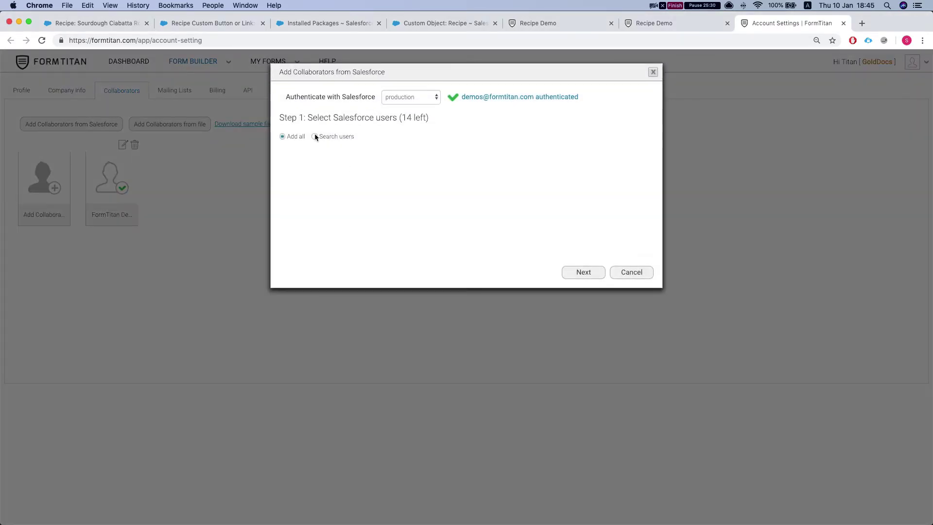
{"action": "left_click", "coordinate": [314, 137]}
{"action": "left_click", "coordinate": [292, 216]}
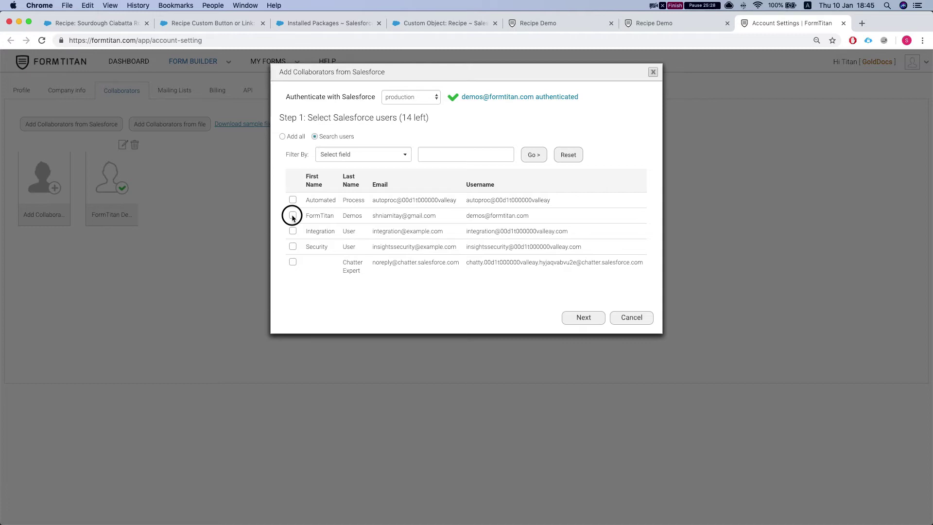
{"action": "left_click", "coordinate": [628, 318]}
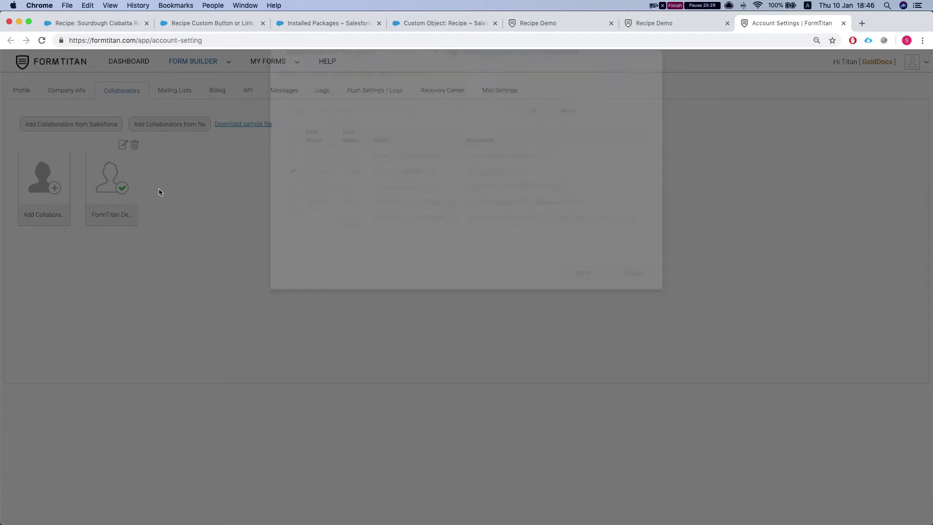
{"action": "left_click", "coordinate": [135, 146]}
{"action": "left_click", "coordinate": [534, 151]}
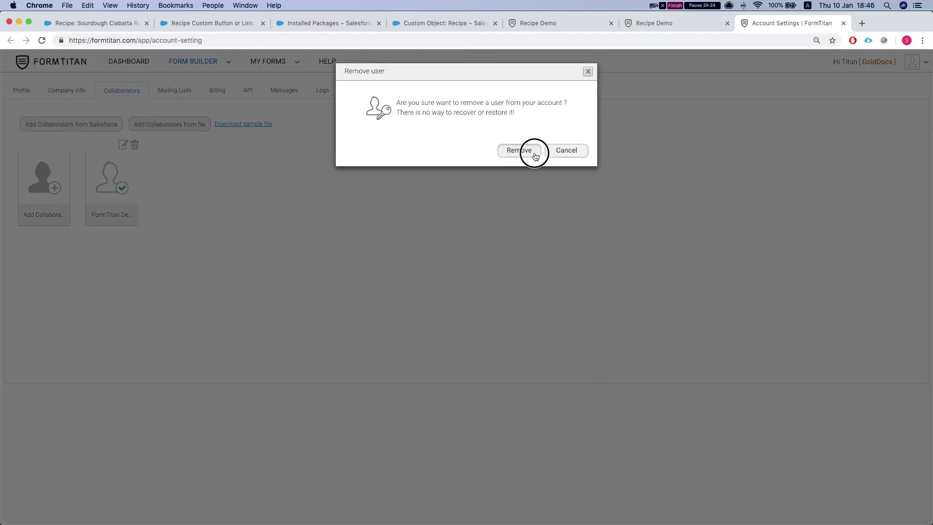
Step: Add the Salesforce demo user as a collaborator with Submit permission on Recipe Demo
{"action": "left_click", "coordinate": [74, 126]}
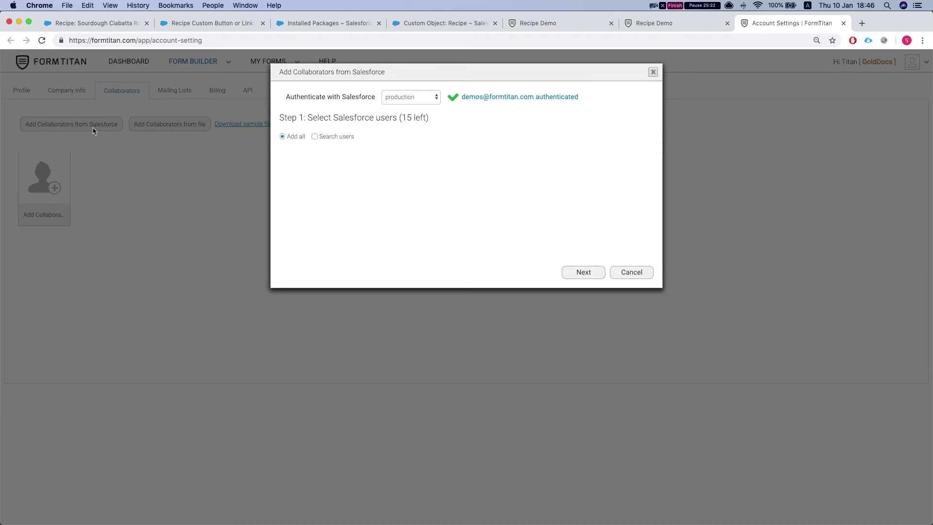
{"action": "left_click", "coordinate": [315, 137]}
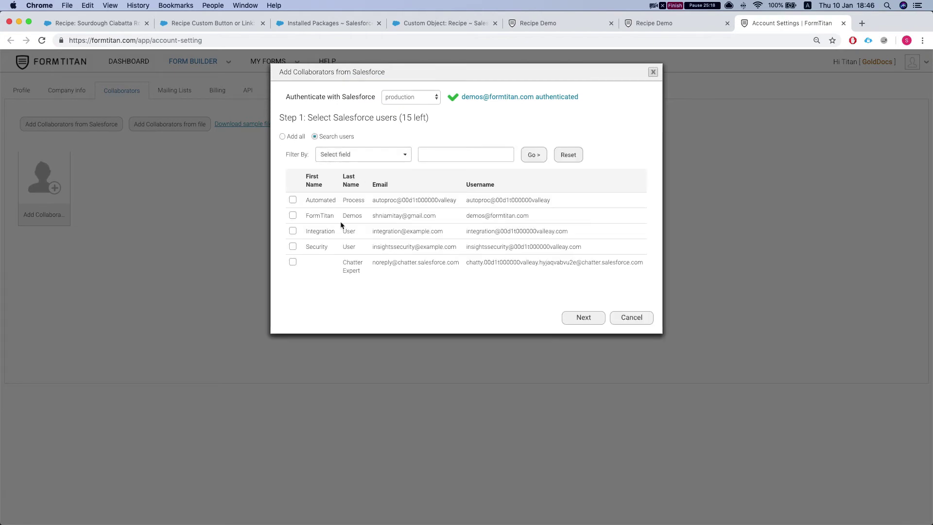
{"action": "left_click", "coordinate": [292, 215]}
{"action": "left_click", "coordinate": [576, 319]}
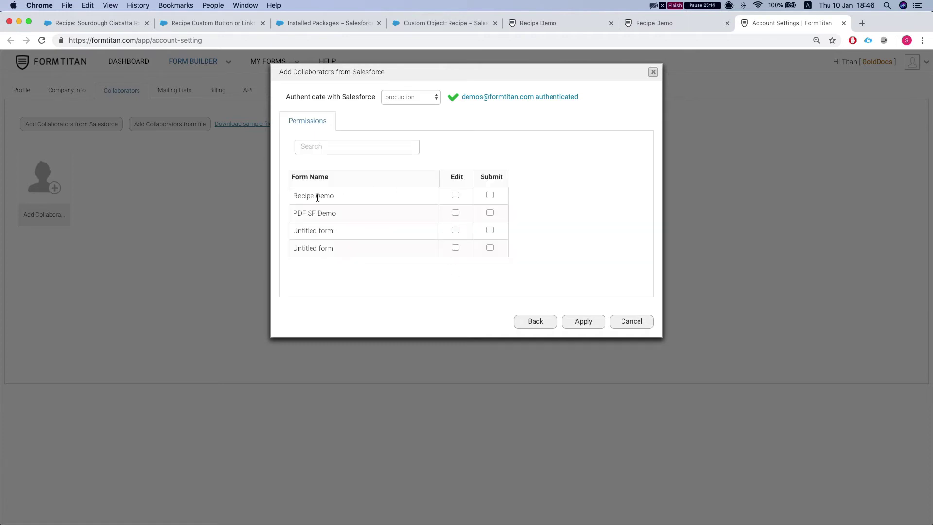
{"action": "left_click_drag", "start_coordinate": [290, 194], "coordinate": [401, 235]}
{"action": "left_click", "coordinate": [357, 195]}
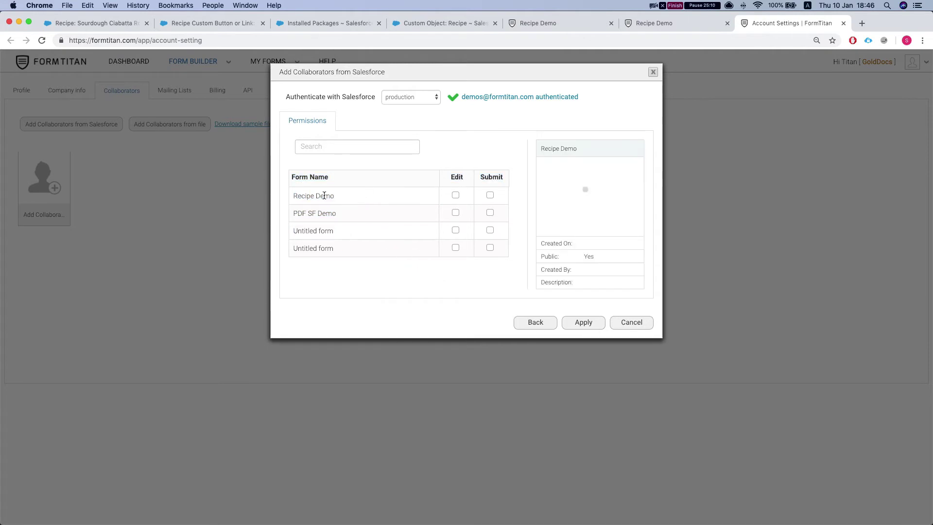
{"action": "left_click", "coordinate": [489, 196]}
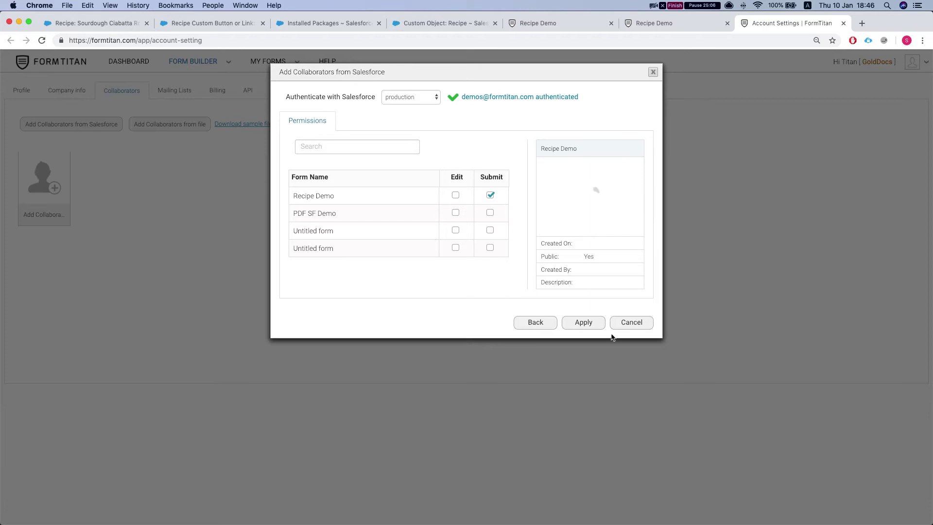
{"action": "left_click", "coordinate": [583, 322]}
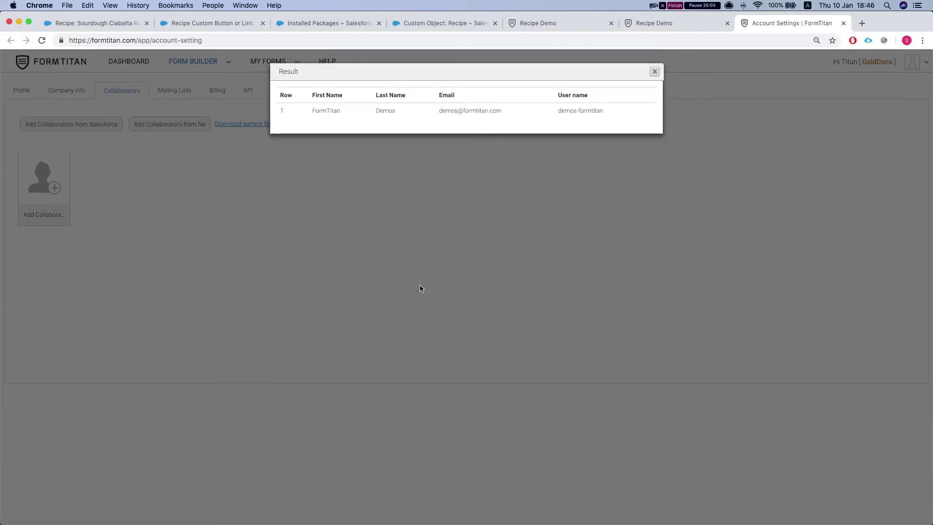
{"action": "left_click", "coordinate": [654, 73]}
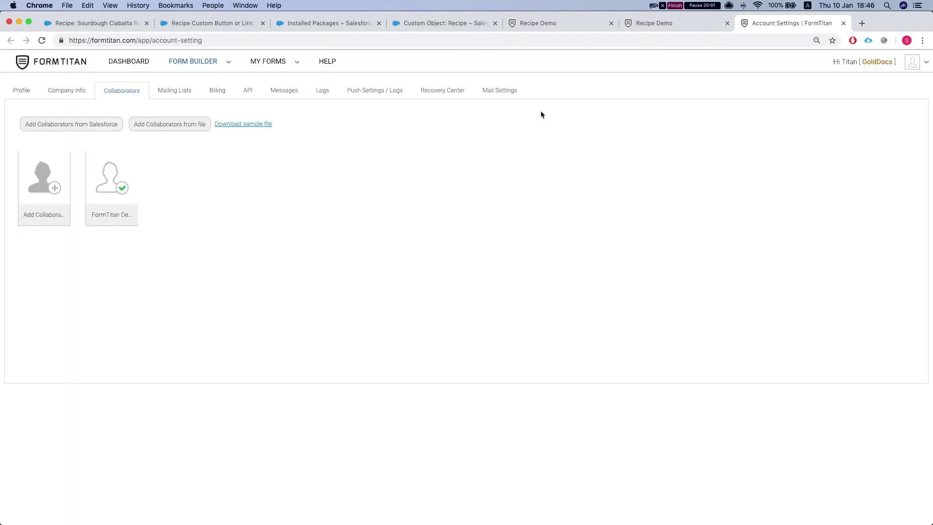
Step: From the Sourdough Ciabatta Rolls record, open document generation and preview the Recipe Demo PDF
{"action": "left_click", "coordinate": [304, 22]}
{"action": "left_click", "coordinate": [98, 24]}
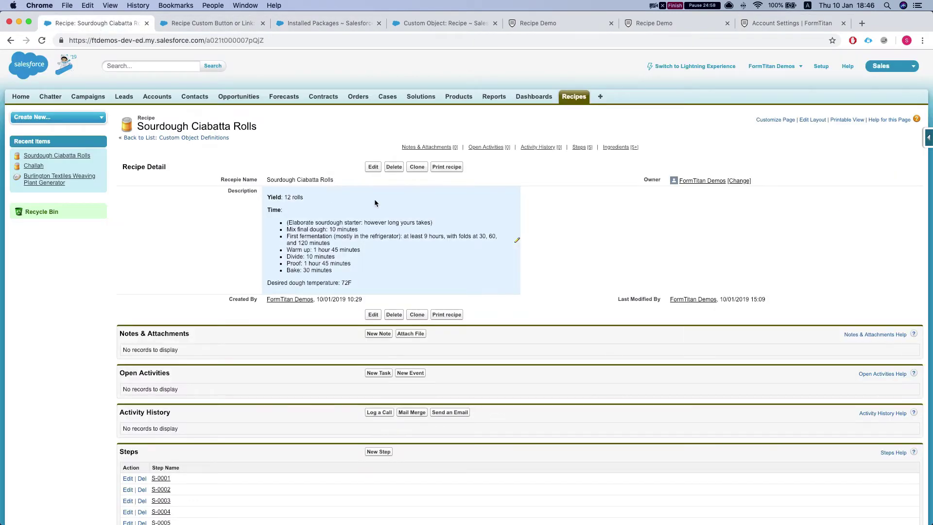
{"action": "left_click", "coordinate": [443, 168]}
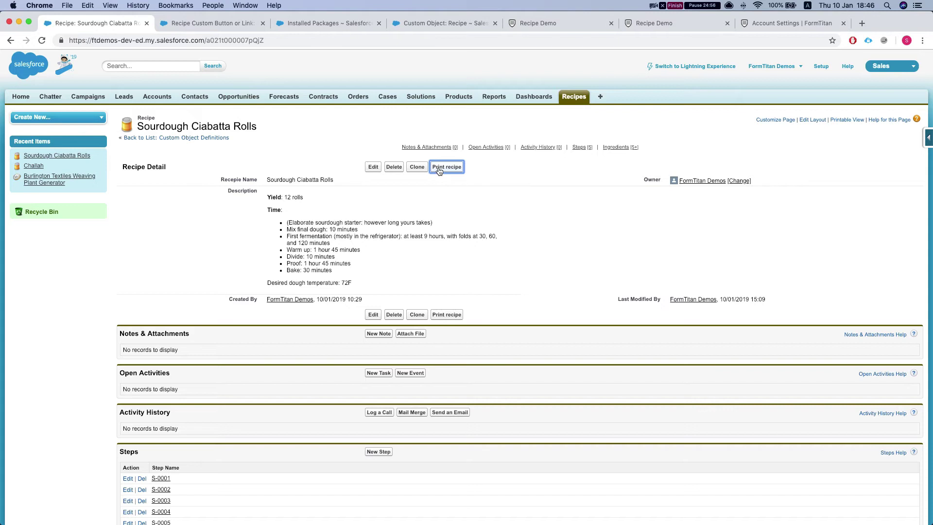
{"action": "left_click_drag", "start_coordinate": [187, 12], "coordinate": [426, 6]}
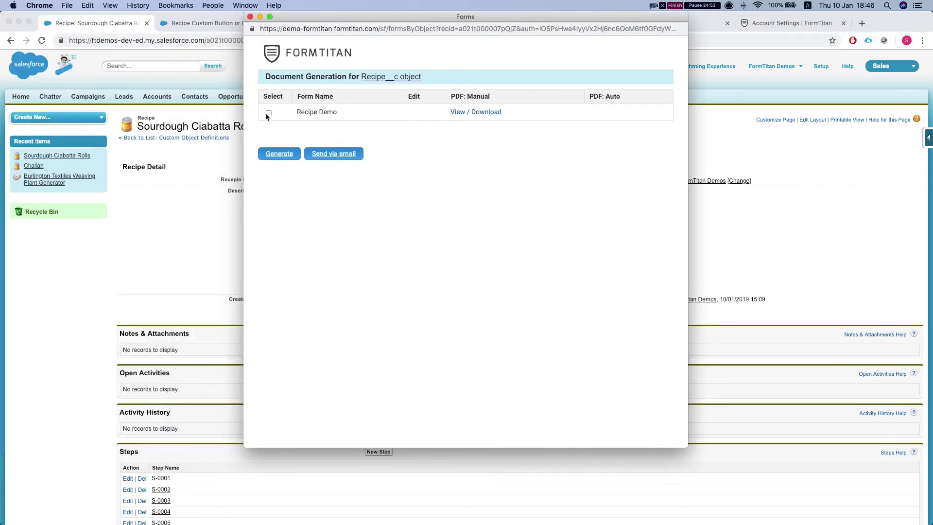
{"action": "left_click", "coordinate": [476, 113]}
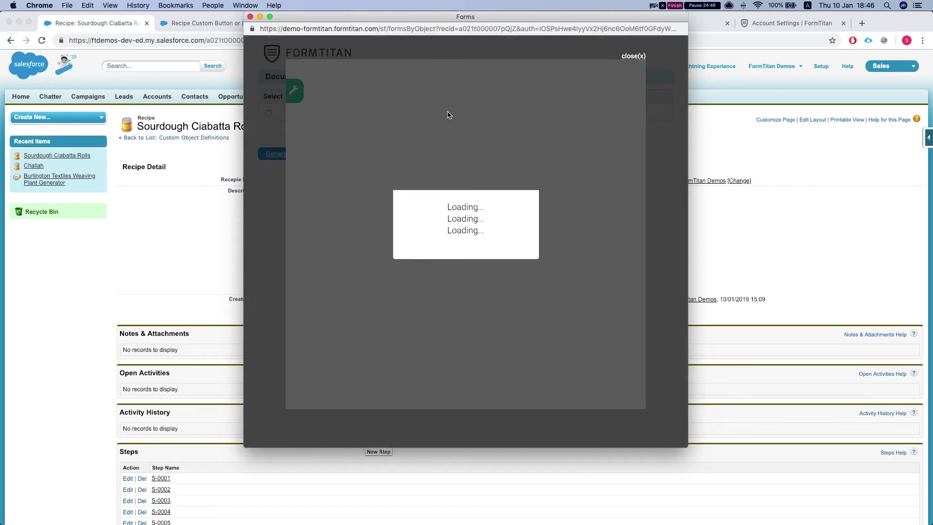
{"action": "scroll", "coordinate": [451, 153], "scroll_direction": "down", "scroll_amount": 5}
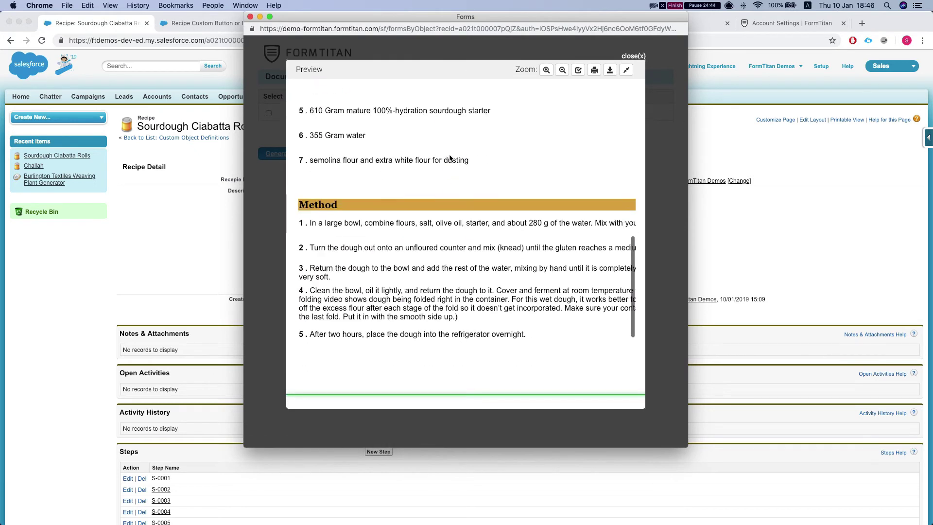
{"action": "scroll", "coordinate": [451, 157], "scroll_direction": "down", "scroll_amount": 2}
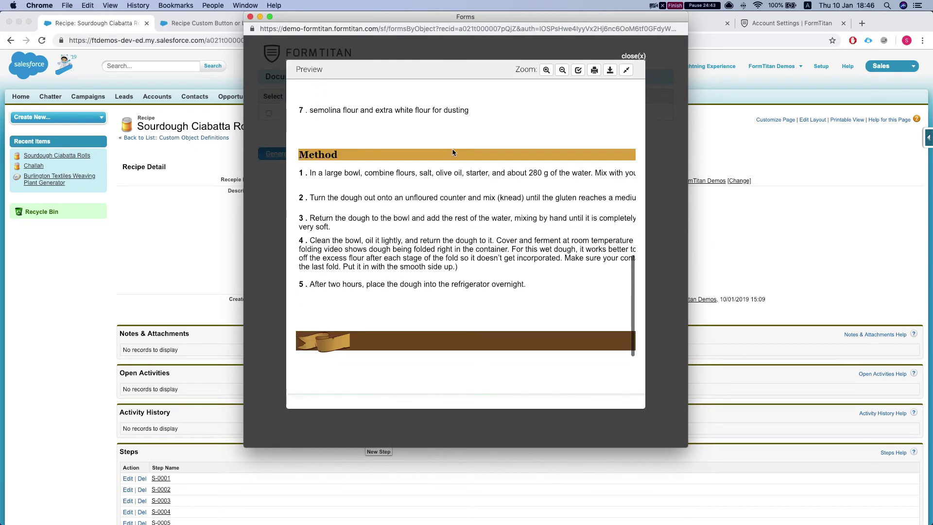
{"action": "left_click", "coordinate": [634, 56]}
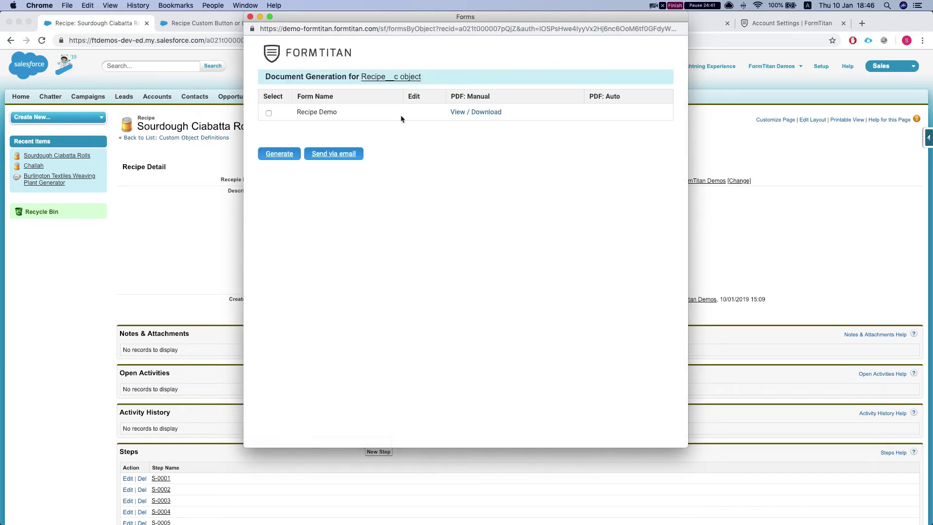
Step: Generate the Recipe Demo PDF for Sourdough Ciabatta Rolls
{"action": "left_click", "coordinate": [275, 154]}
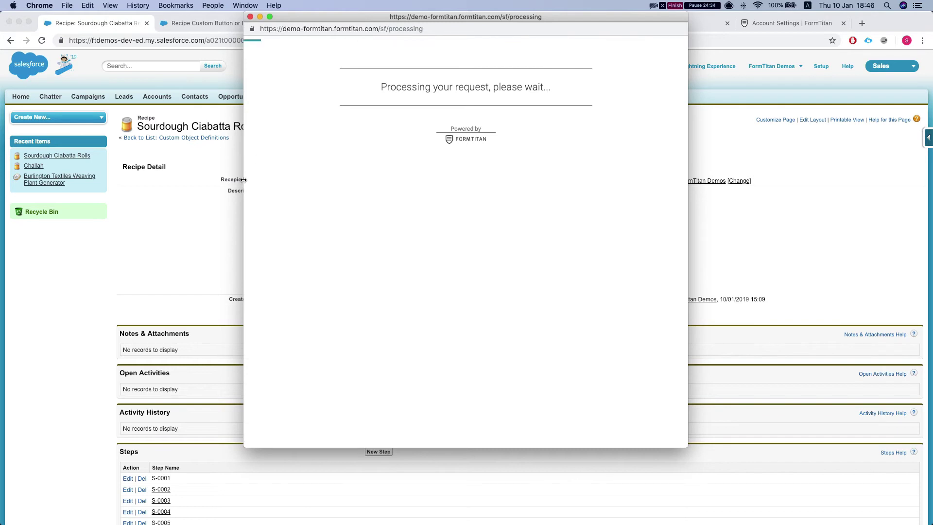
{"action": "scroll", "coordinate": [194, 335], "scroll_direction": "down", "scroll_amount": 2}
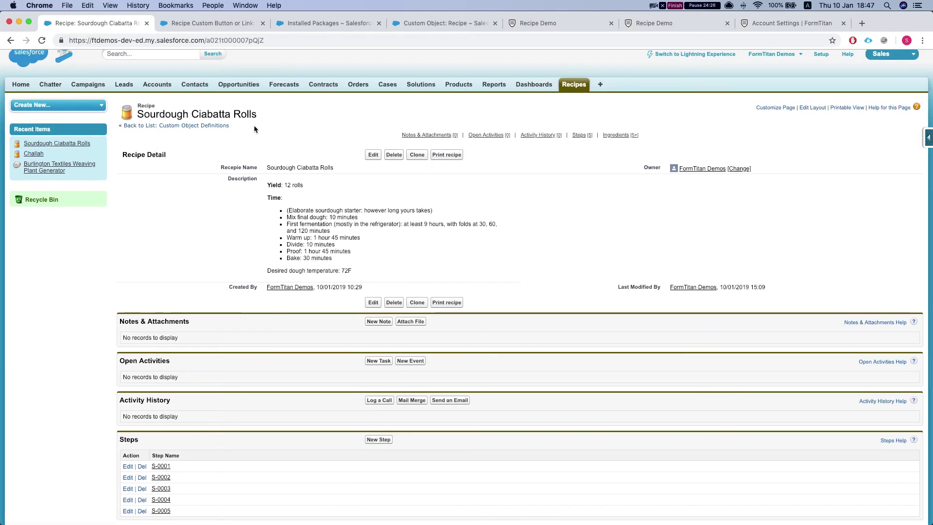
{"action": "scroll", "coordinate": [379, 126], "scroll_direction": "up", "scroll_amount": 1}
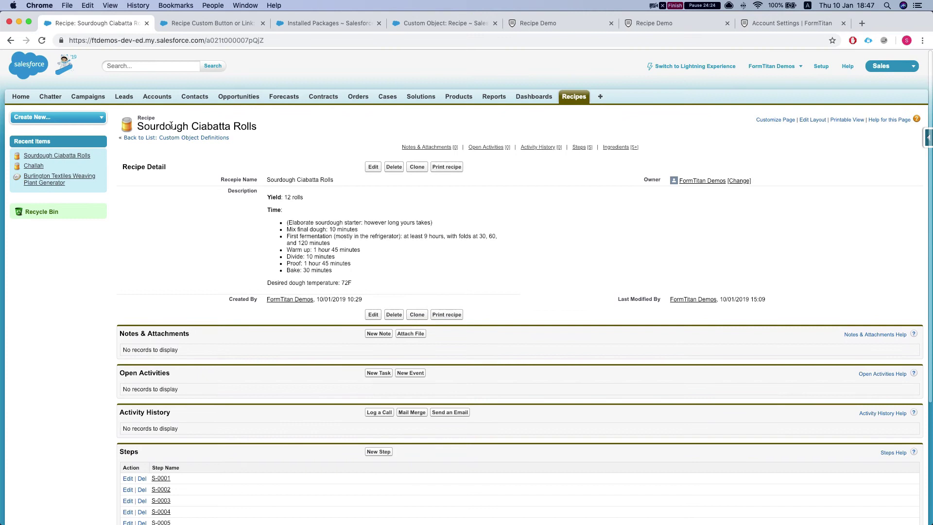
Step: Show the All recipes list, tick Challah and Sourdough Ciabatta Rolls, and return to the Recipe Demo form
{"action": "left_click", "coordinate": [579, 100]}
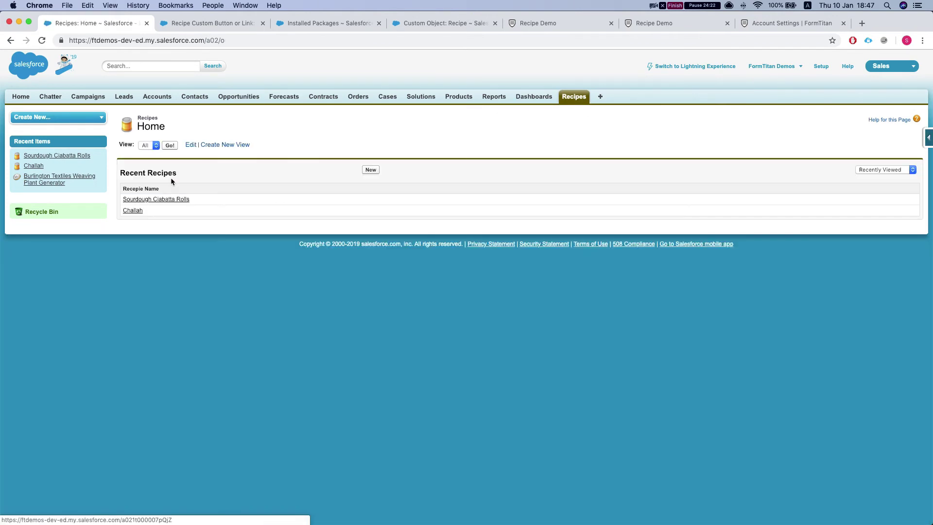
{"action": "left_click", "coordinate": [171, 146]}
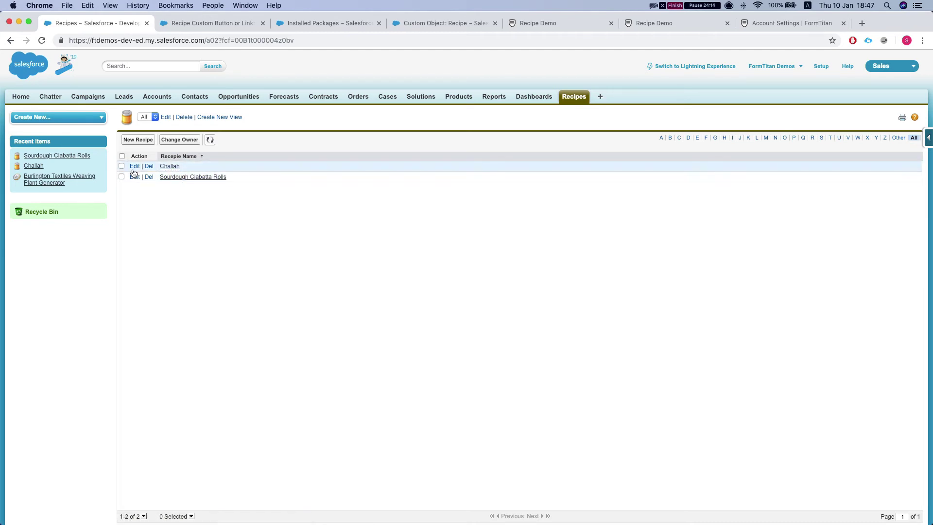
{"action": "left_click", "coordinate": [122, 166]}
{"action": "left_click", "coordinate": [121, 176]}
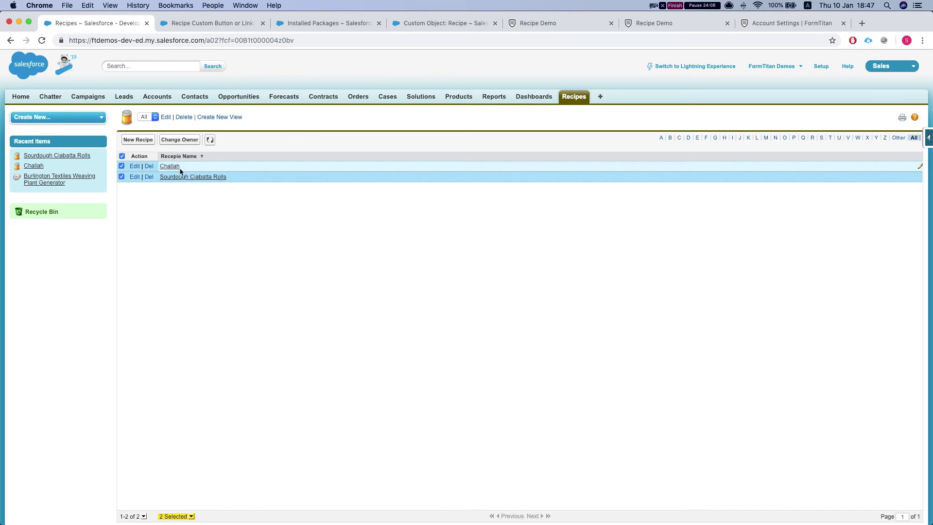
{"action": "left_click", "coordinate": [537, 25]}
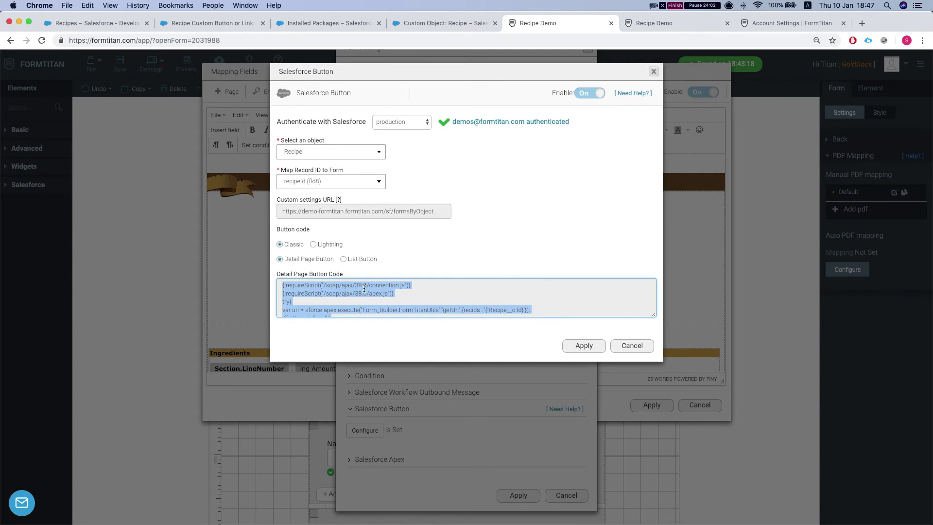
Step: Switch the Salesforce Button dialog to List Button and copy the generated list button code
{"action": "left_click", "coordinate": [344, 259]}
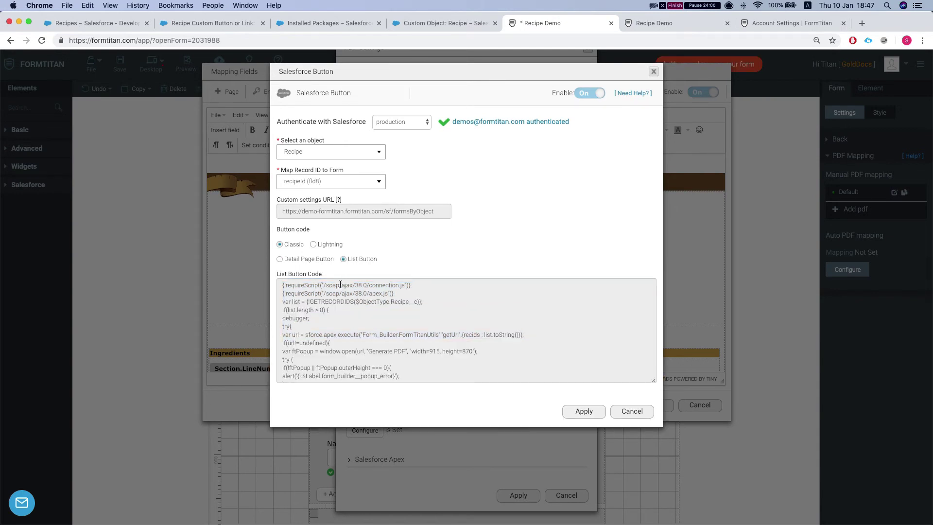
{"action": "scroll", "coordinate": [344, 293], "scroll_direction": "down", "scroll_amount": 5}
{"action": "scroll", "coordinate": [344, 293], "scroll_direction": "down", "scroll_amount": 5}
{"action": "left_click", "coordinate": [343, 296]}
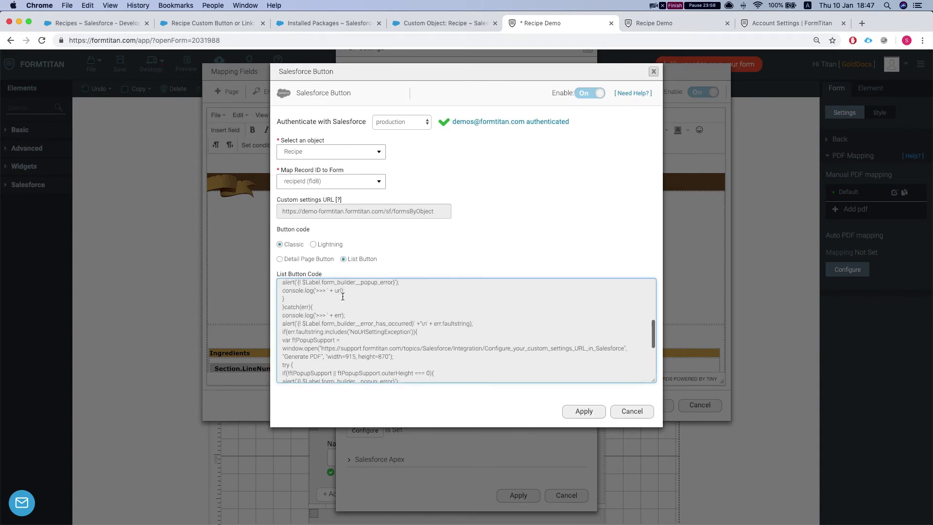
{"action": "key", "text": "super+a"}
{"action": "key", "text": "super+c"}
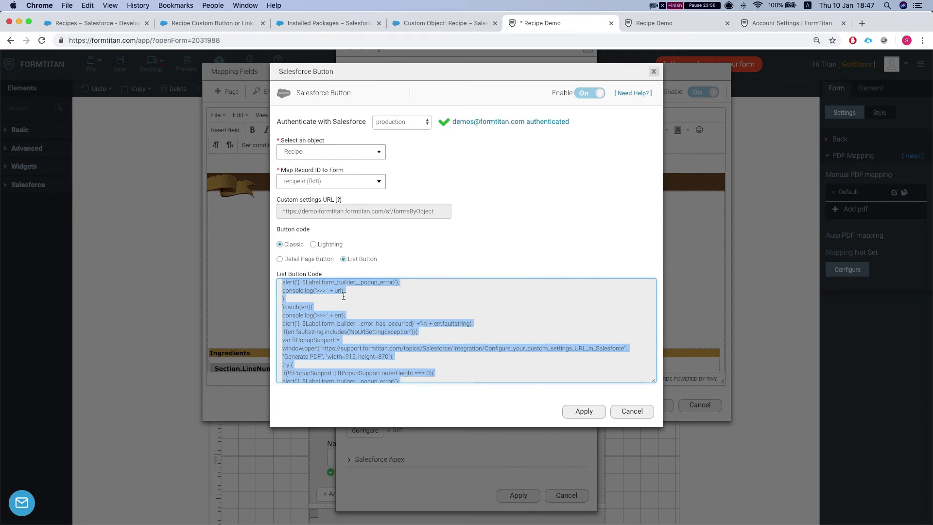
Step: Go back to the Recipe object settings and start a new custom button
{"action": "left_click", "coordinate": [205, 25]}
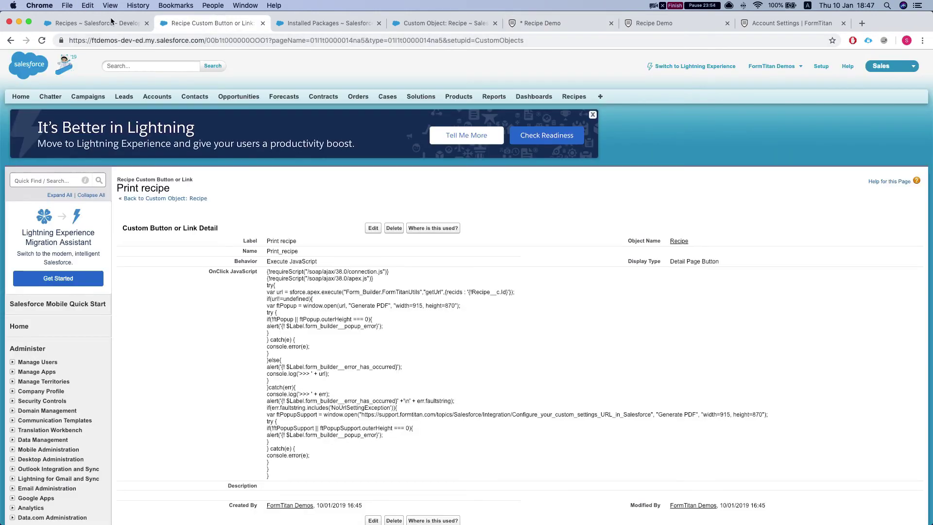
{"action": "scroll", "coordinate": [248, 161], "scroll_direction": "down", "scroll_amount": 5}
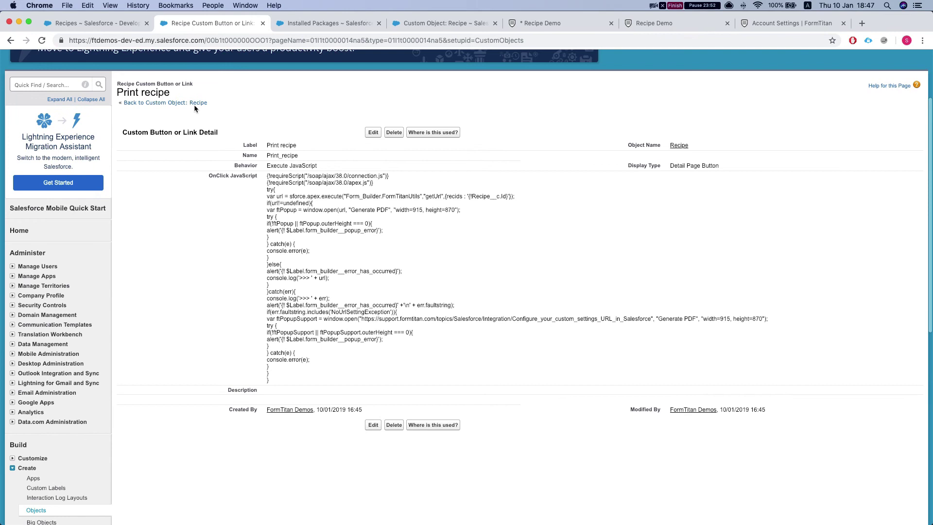
{"action": "key", "text": "super+r"}
{"action": "scroll", "coordinate": [260, 176], "scroll_direction": "down", "scroll_amount": 15}
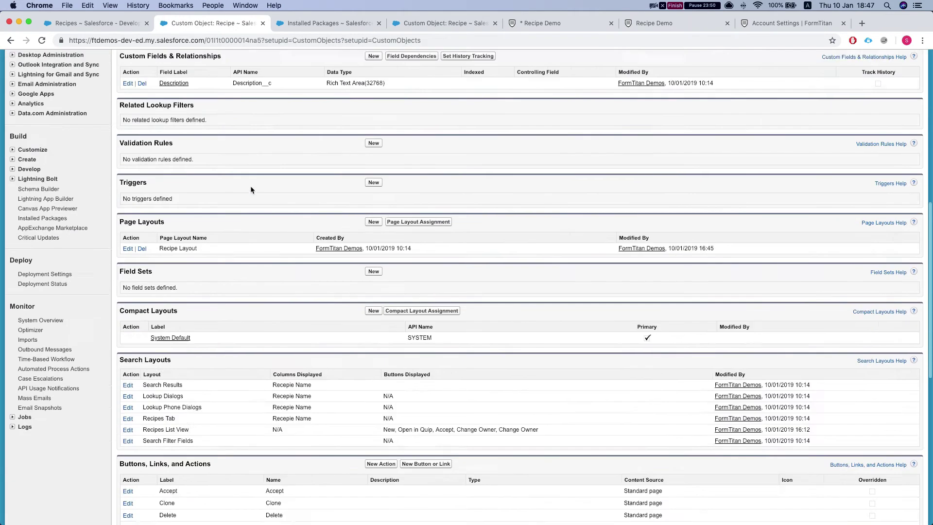
{"action": "scroll", "coordinate": [250, 190], "scroll_direction": "down", "scroll_amount": 3}
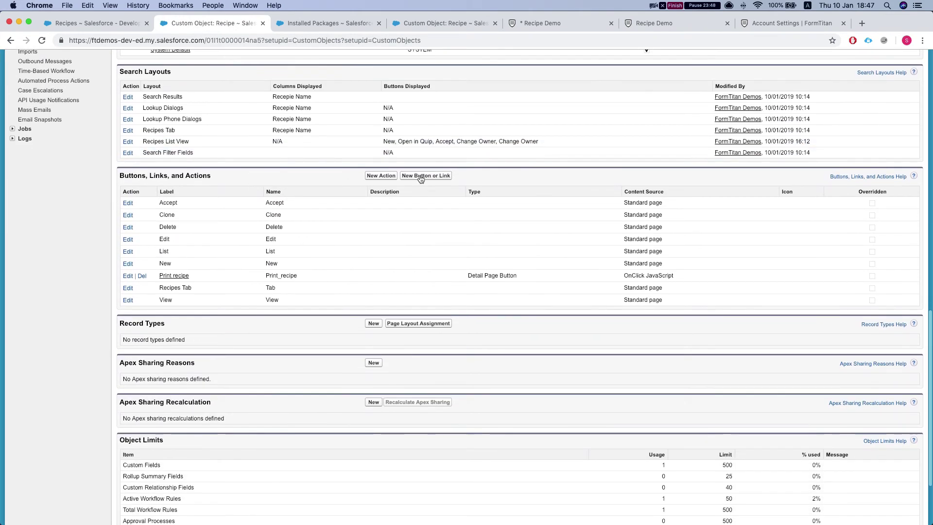
{"action": "left_click", "coordinate": [412, 177]}
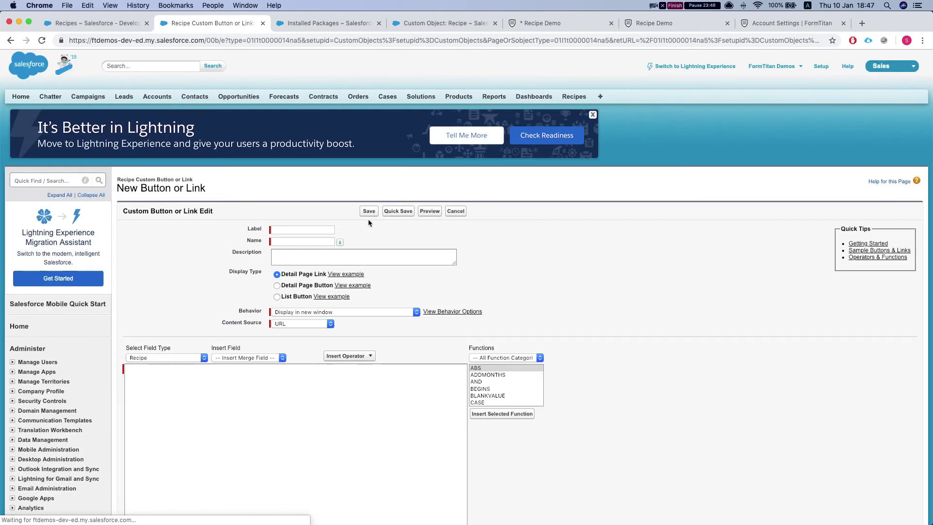
Step: Label the new button 'Multi print' so its name fills in
{"action": "left_click", "coordinate": [297, 229]}
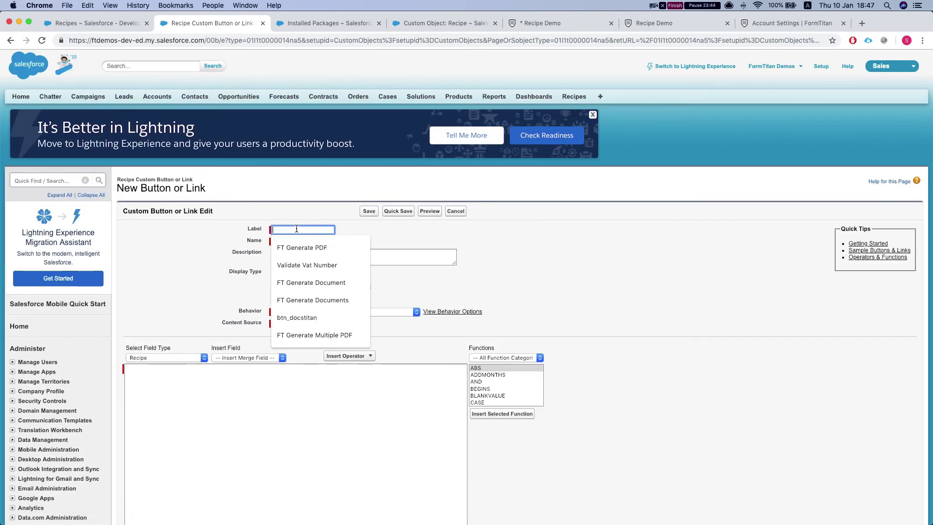
{"action": "type", "text": "Mul"}
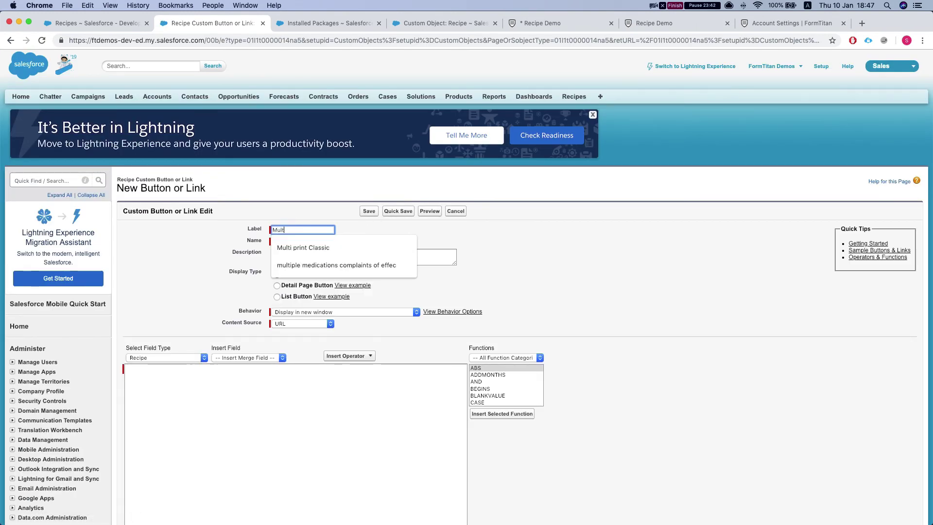
{"action": "type", "text": "t"}
{"action": "key", "text": "Down"}
{"action": "key", "text": "Return"}
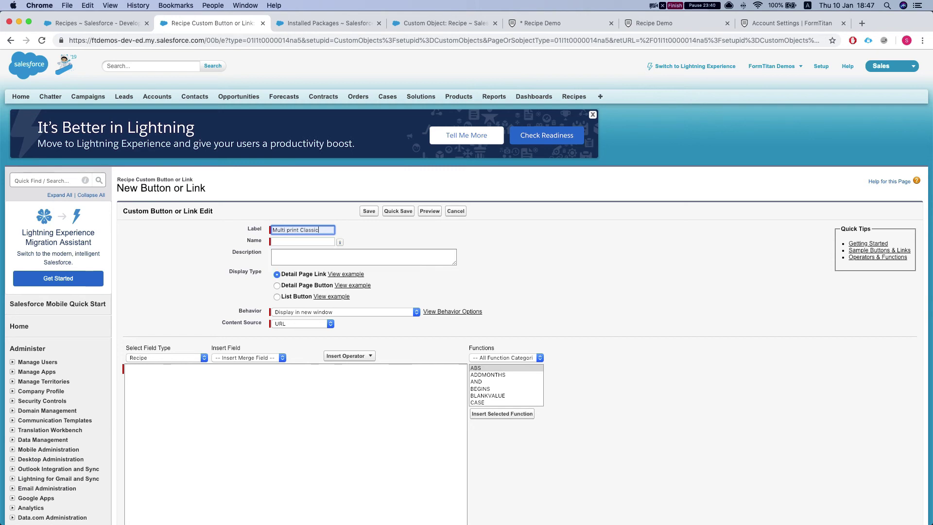
{"action": "key", "text": "BackSpace"}
{"action": "key", "text": "BackSpace"}
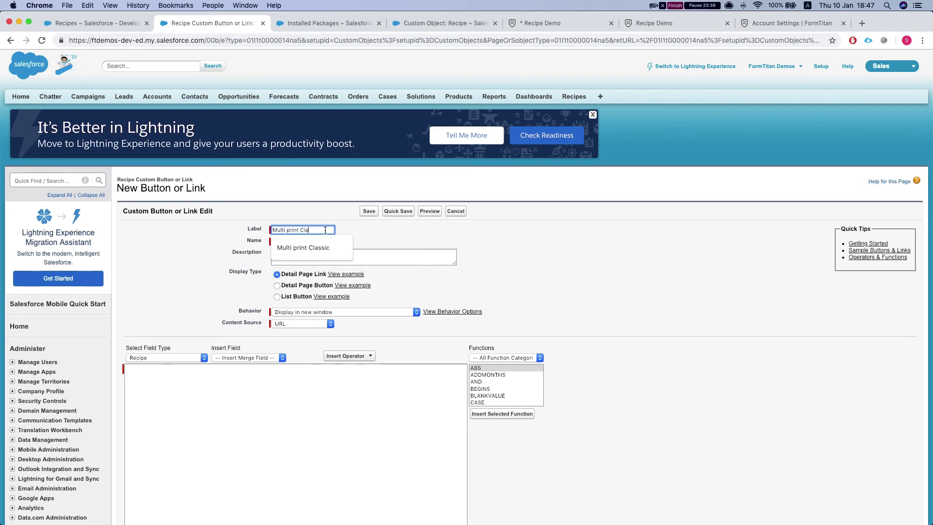
{"action": "left_click", "coordinate": [360, 232]}
Step: Make Multi print a list button with multi-record selection checkboxes
{"action": "scroll", "coordinate": [365, 271], "scroll_direction": "down", "scroll_amount": 1}
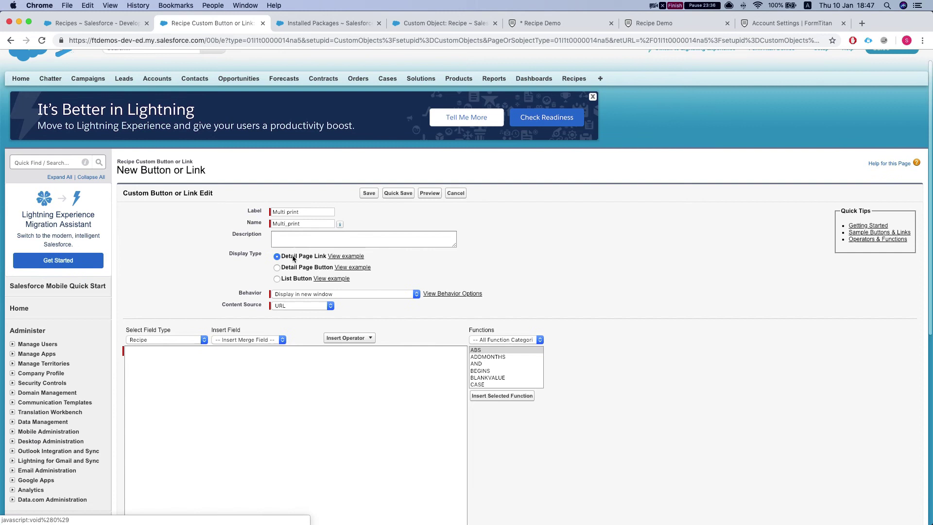
{"action": "left_click", "coordinate": [289, 268]}
{"action": "scroll", "coordinate": [289, 269], "scroll_direction": "down", "scroll_amount": 2}
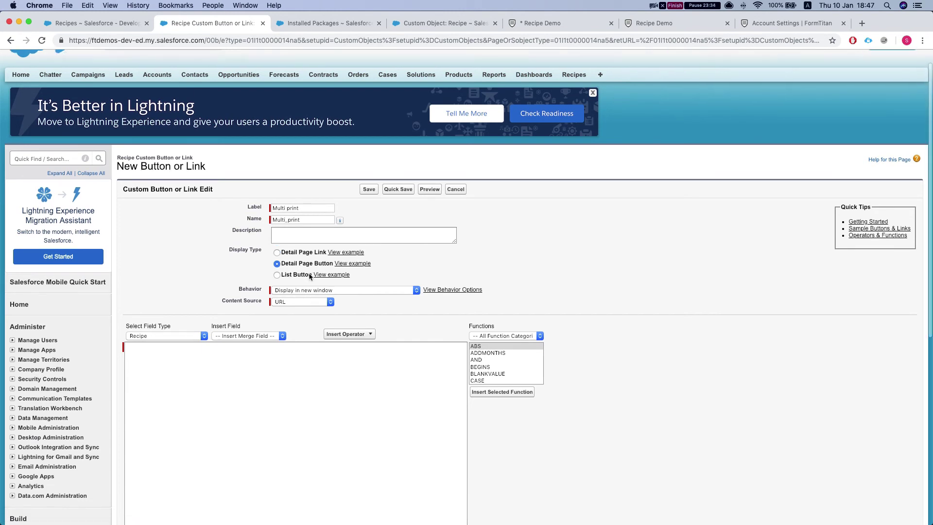
{"action": "left_click", "coordinate": [284, 253]}
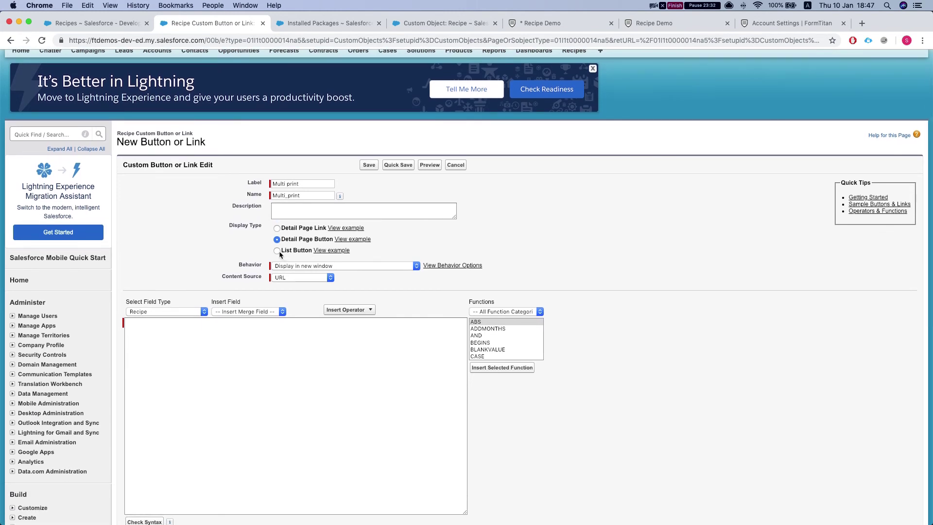
{"action": "scroll", "coordinate": [283, 257], "scroll_direction": "down", "scroll_amount": 1}
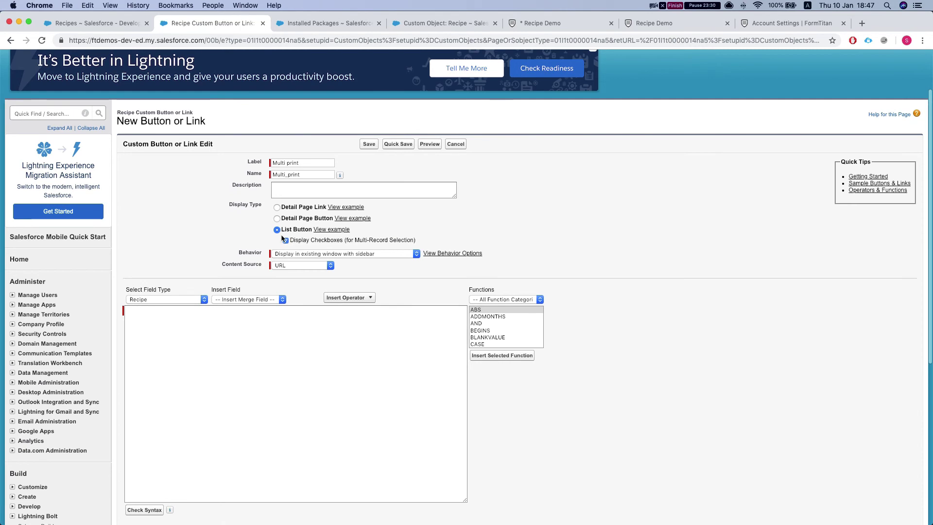
{"action": "scroll", "coordinate": [369, 276], "scroll_direction": "down", "scroll_amount": 1}
Step: Set behavior to Execute JavaScript, paste the FormTitan code, and save the button
{"action": "left_click", "coordinate": [323, 238]}
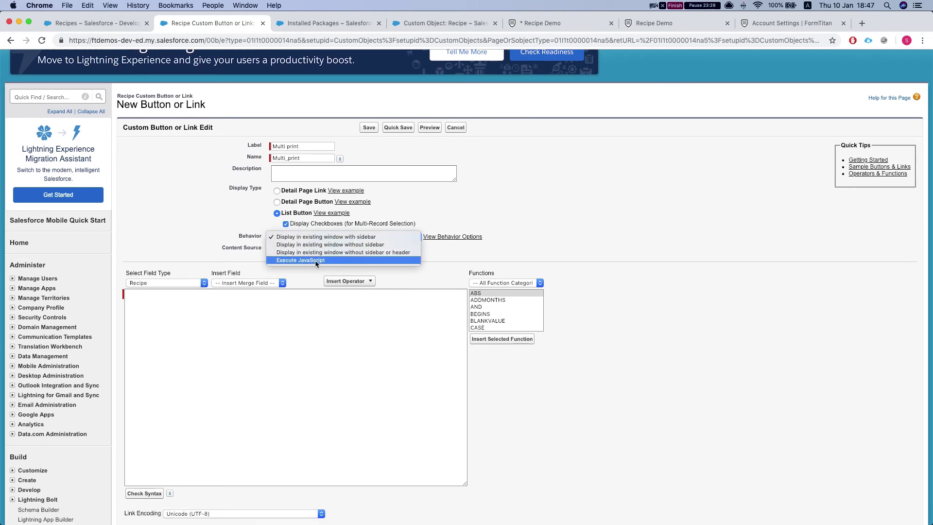
{"action": "left_click", "coordinate": [316, 261]}
{"action": "left_click", "coordinate": [232, 366]}
{"action": "key", "text": "super+v"}
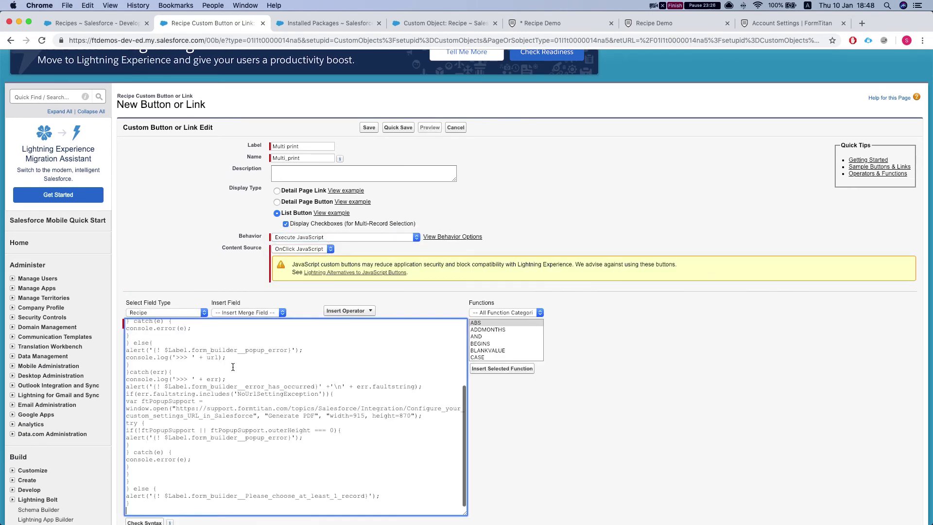
{"action": "scroll", "coordinate": [505, 389], "scroll_direction": "down", "scroll_amount": 3}
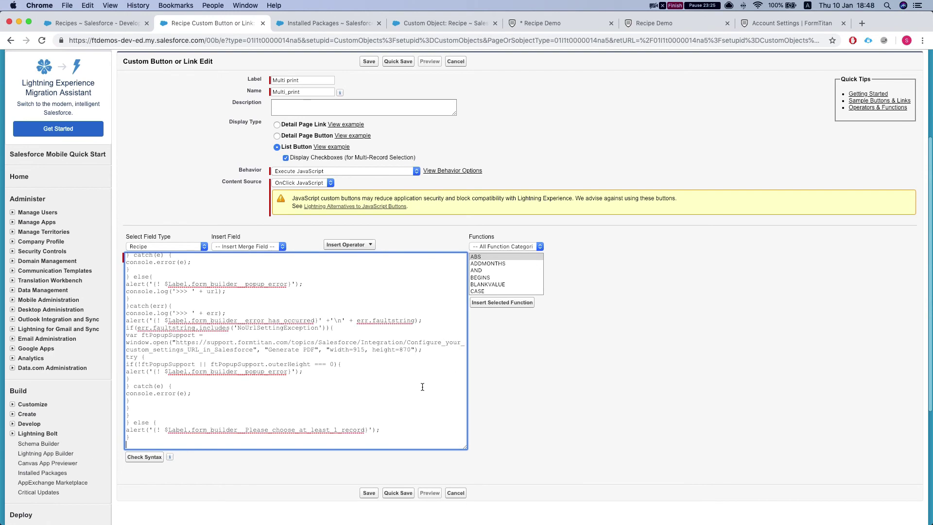
{"action": "left_click", "coordinate": [369, 493]}
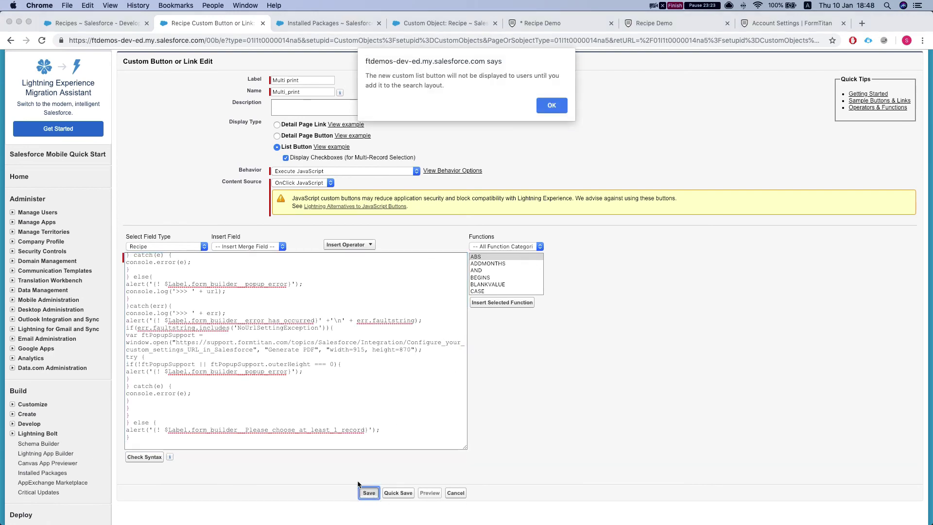
{"action": "left_click", "coordinate": [552, 106]}
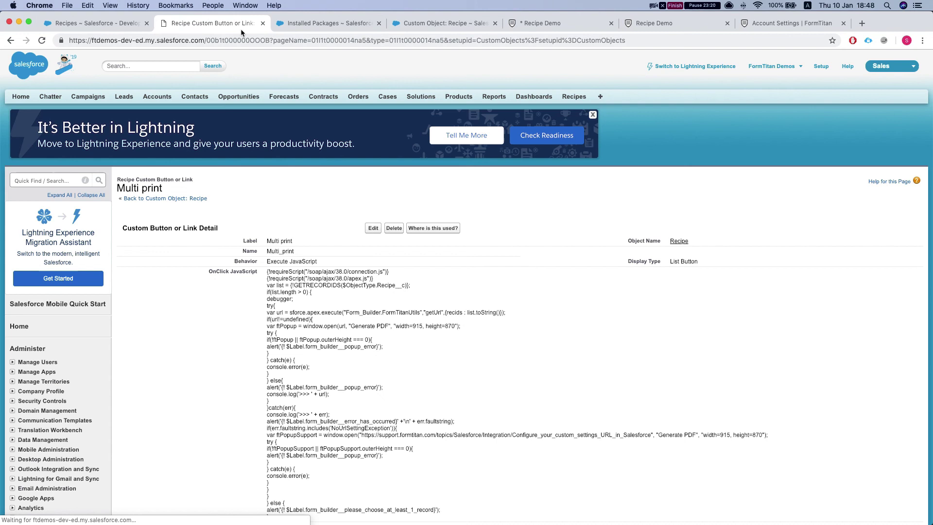
Step: Check the Recipes list, then return to the Recipe object definition
{"action": "left_click", "coordinate": [86, 25]}
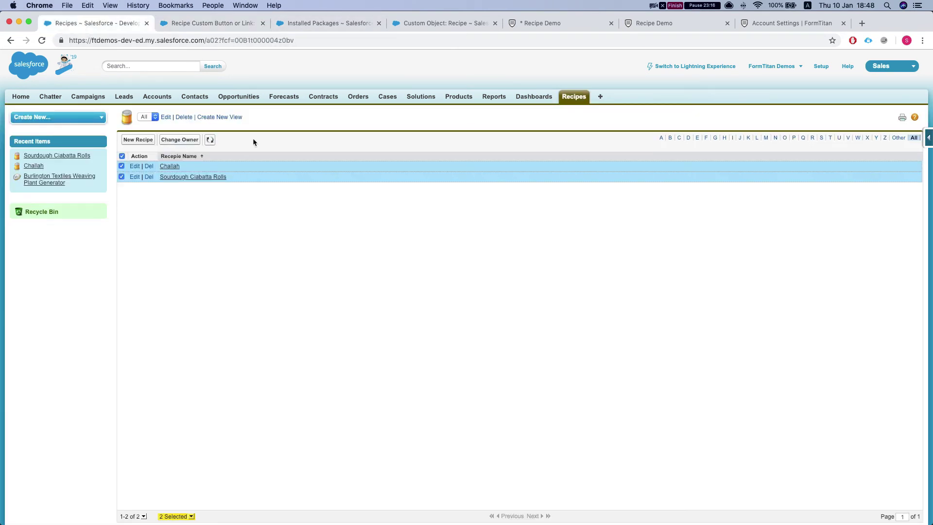
{"action": "left_click", "coordinate": [212, 22]}
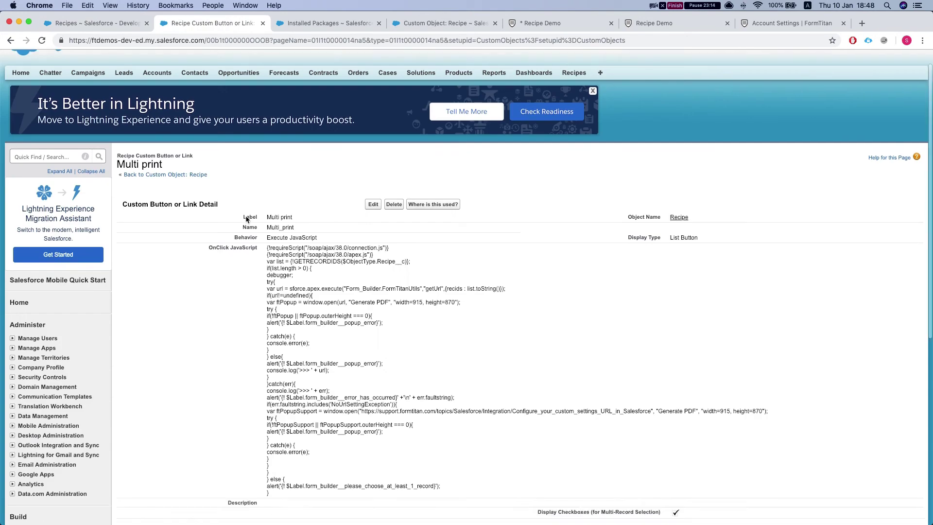
{"action": "scroll", "coordinate": [229, 220], "scroll_direction": "down", "scroll_amount": 5}
{"action": "scroll", "coordinate": [229, 221], "scroll_direction": "up", "scroll_amount": 5}
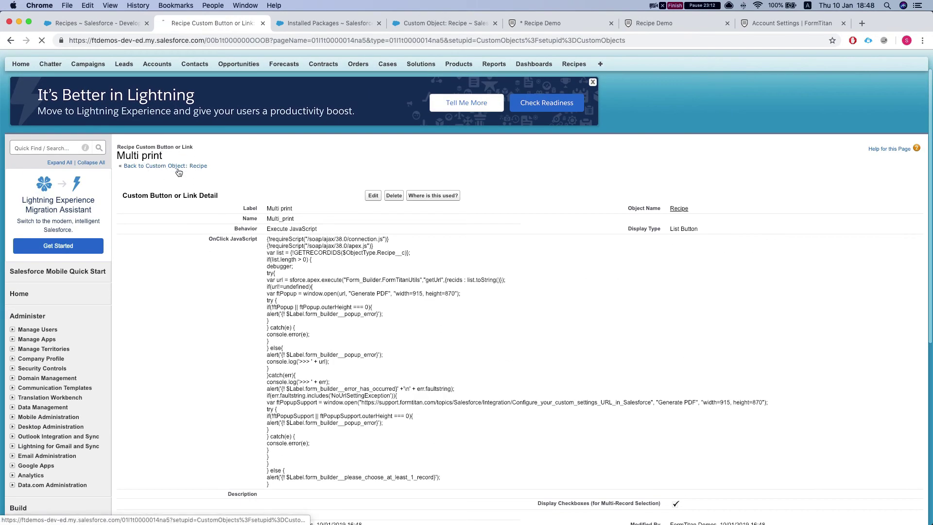
{"action": "left_click", "coordinate": [162, 166]}
Step: Add Multi print to the Recipes List View's selected custom buttons
{"action": "scroll", "coordinate": [225, 246], "scroll_direction": "down", "scroll_amount": 6}
{"action": "scroll", "coordinate": [225, 247], "scroll_direction": "down", "scroll_amount": 7}
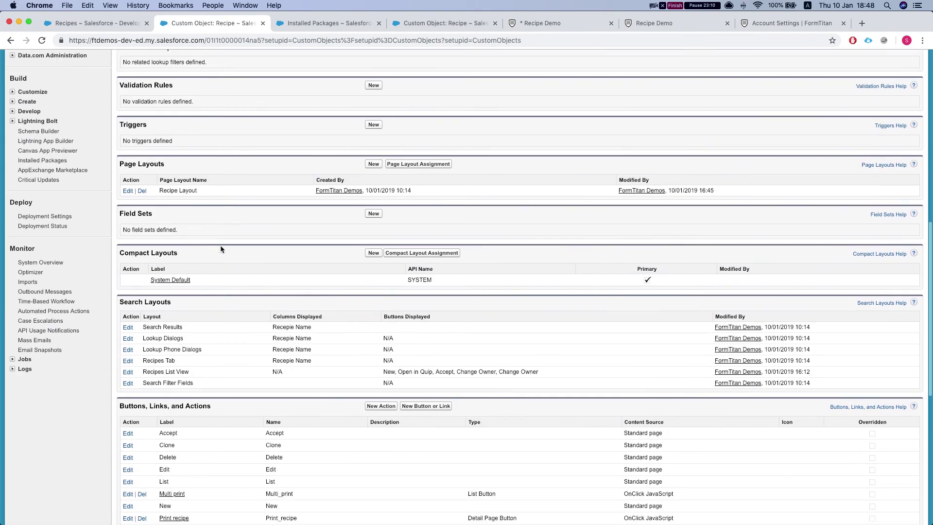
{"action": "scroll", "coordinate": [216, 251], "scroll_direction": "down", "scroll_amount": 1}
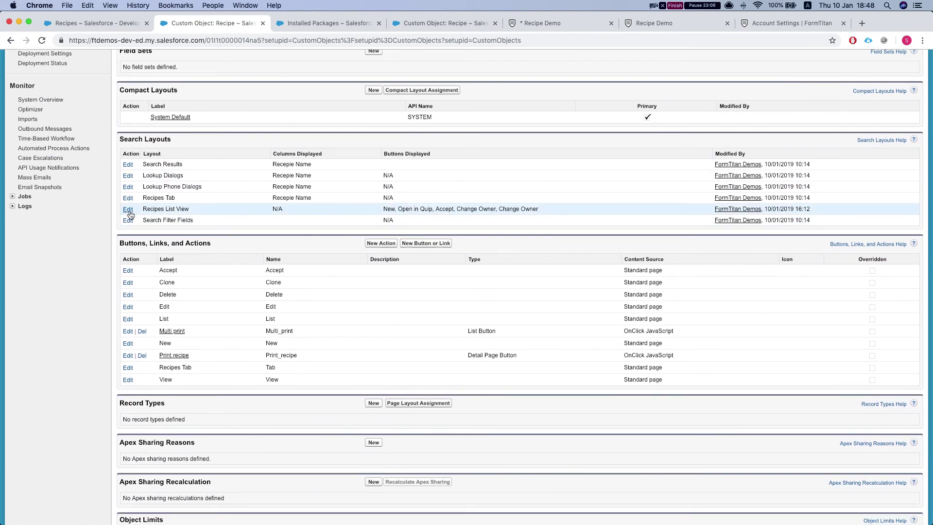
{"action": "left_click", "coordinate": [128, 209]}
{"action": "scroll", "coordinate": [336, 240], "scroll_direction": "down", "scroll_amount": 1}
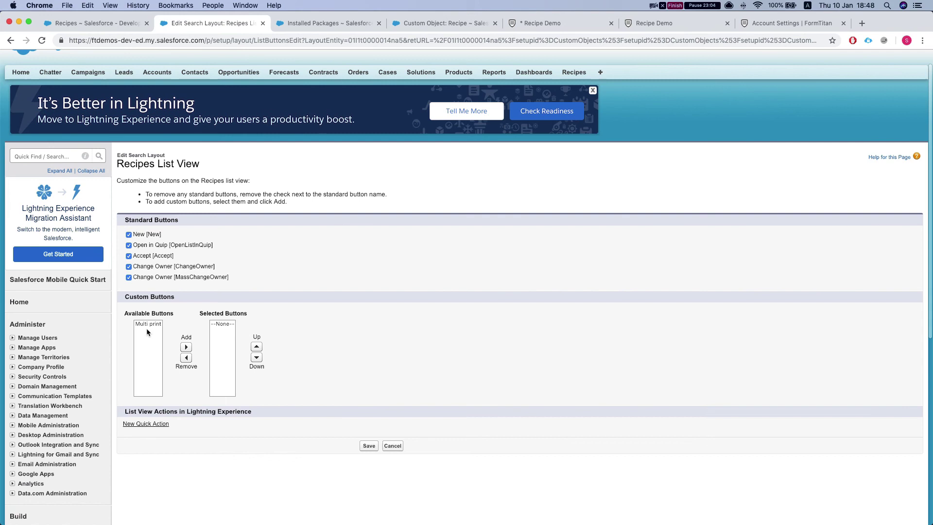
{"action": "left_click", "coordinate": [138, 328]}
{"action": "left_click", "coordinate": [186, 348]}
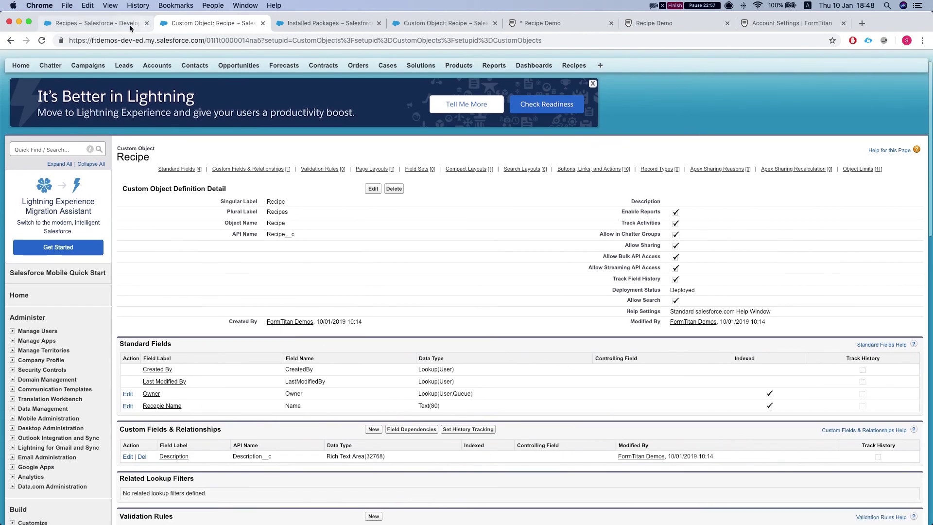
Step: Reload the Recipes list and try Multi print with no recipe selected, dismissing the warning
{"action": "left_click", "coordinate": [129, 25]}
{"action": "key", "text": "super+r"}
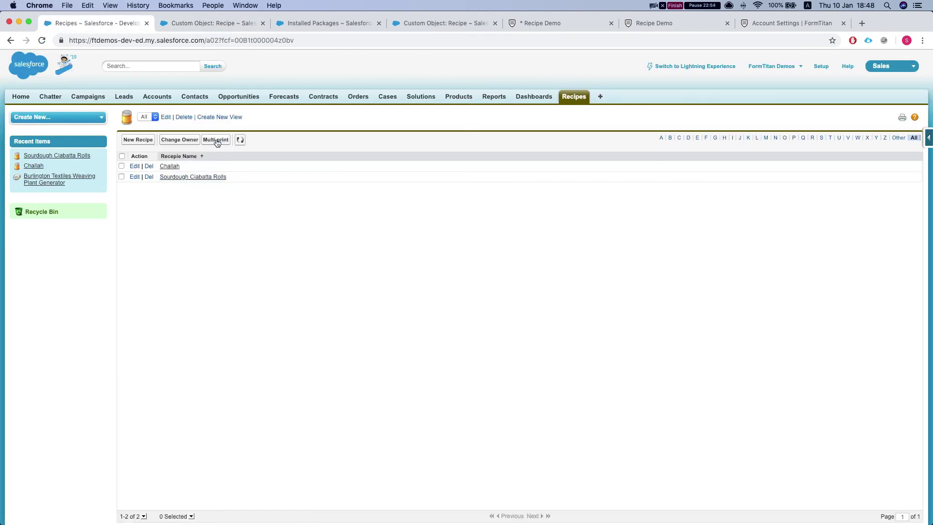
{"action": "left_click", "coordinate": [216, 142]}
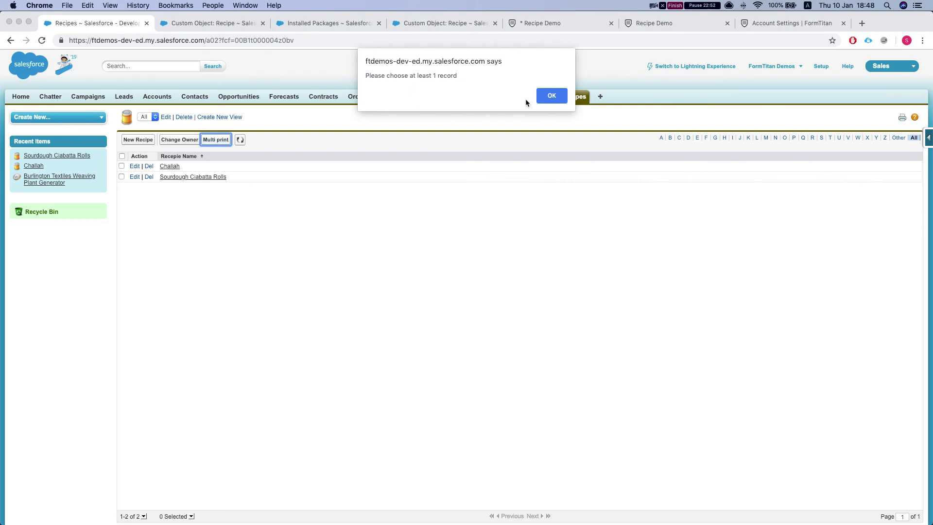
{"action": "left_click", "coordinate": [553, 97]}
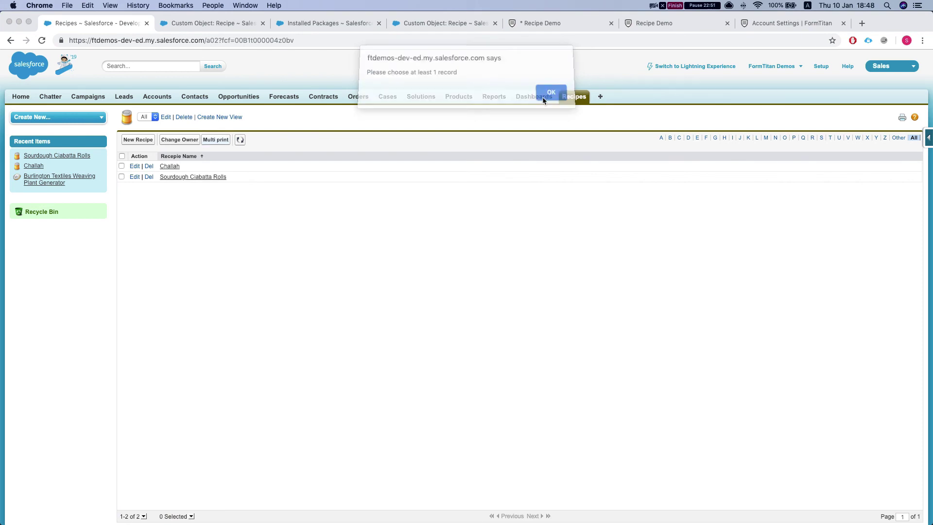
Step: Select Challah and Sourdough Ciabatta Rolls and generate Recipe Demo PDFs via Multi print
{"action": "left_click", "coordinate": [122, 166]}
{"action": "left_click", "coordinate": [121, 177]}
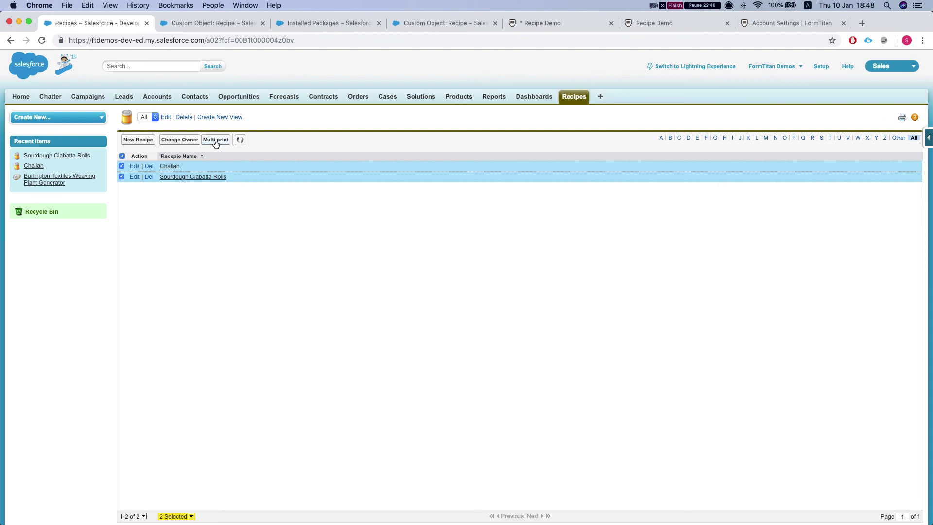
{"action": "left_click", "coordinate": [215, 140]}
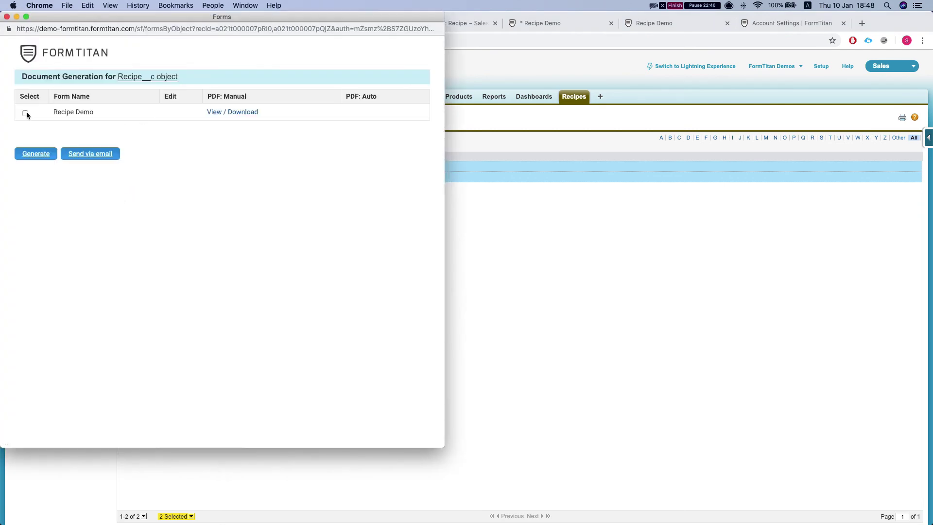
{"action": "left_click", "coordinate": [38, 159]}
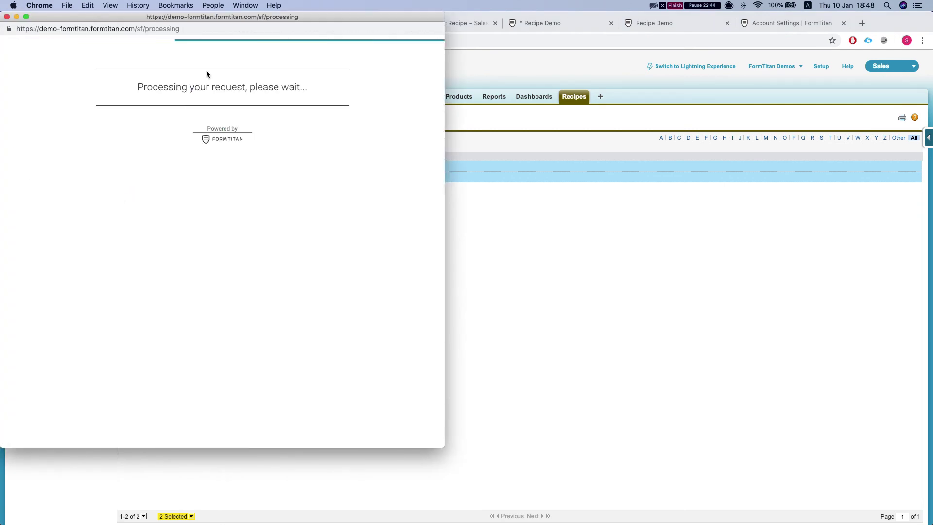
{"action": "left_click_drag", "start_coordinate": [218, 20], "coordinate": [423, 19]}
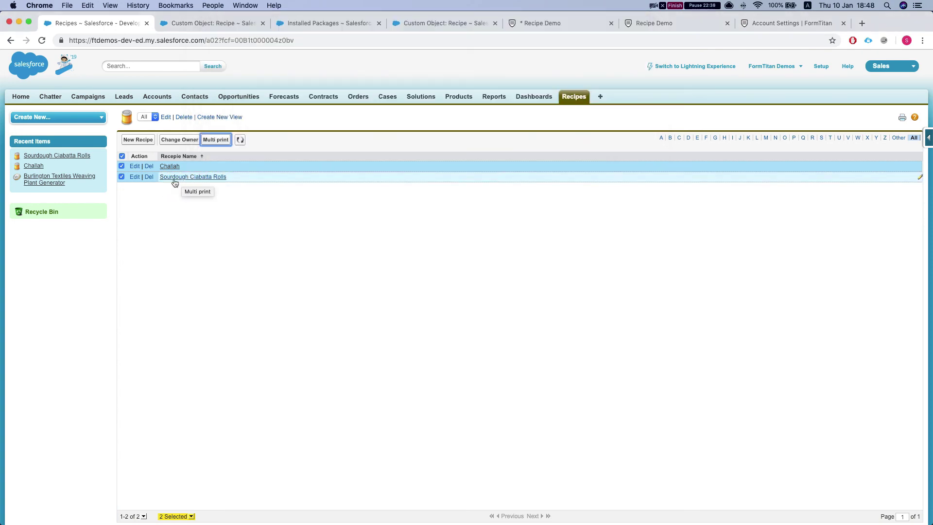
Step: Preview the invoiceLightning.pdf attachment on the Sourdough Ciabatta Rolls record at full size
{"action": "left_click", "coordinate": [182, 179]}
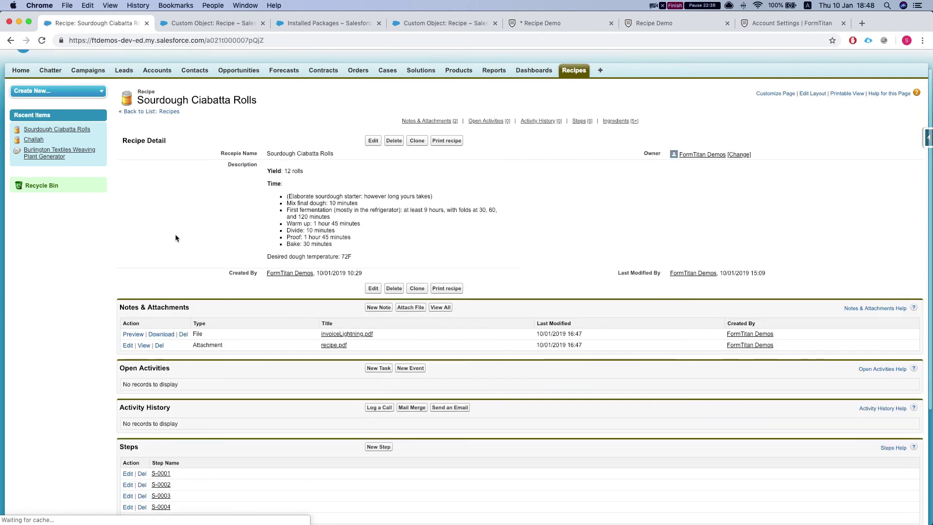
{"action": "scroll", "coordinate": [176, 257], "scroll_direction": "down", "scroll_amount": 2}
{"action": "scroll", "coordinate": [166, 294], "scroll_direction": "down", "scroll_amount": 1}
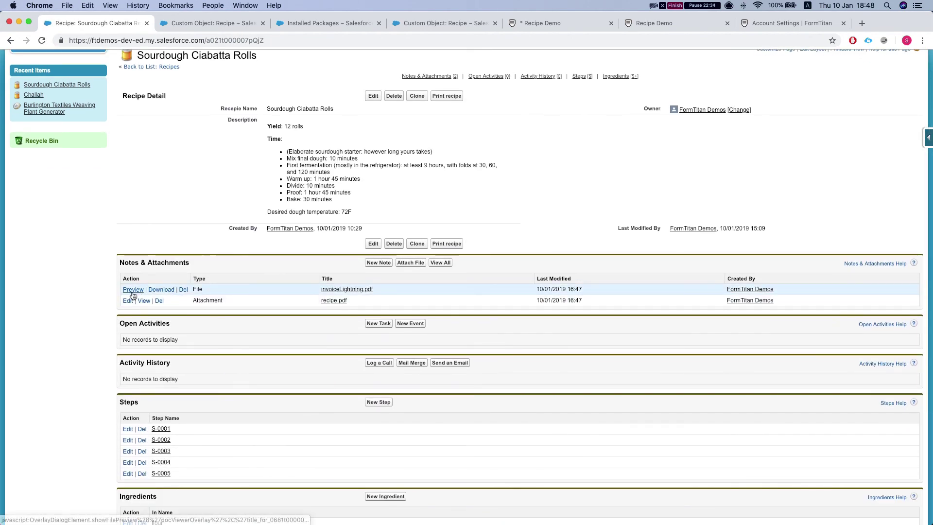
{"action": "left_click", "coordinate": [135, 291]}
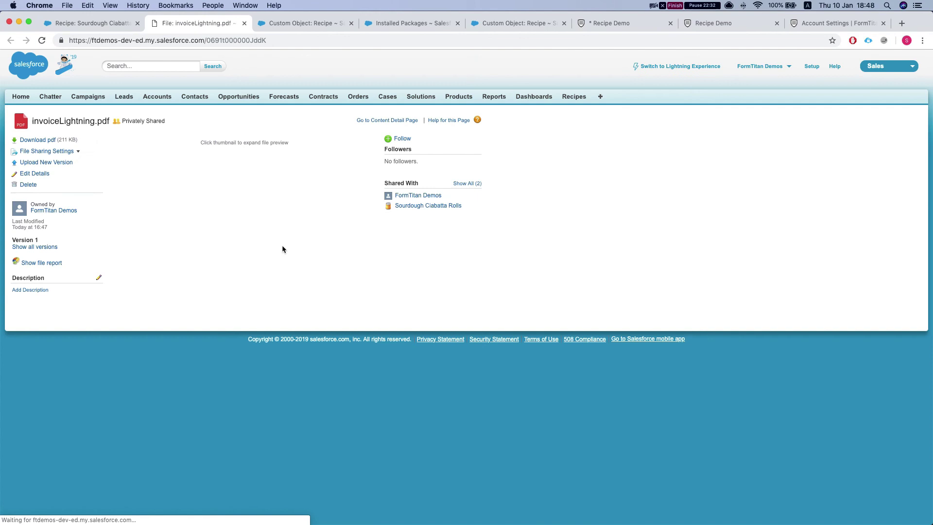
{"action": "left_click", "coordinate": [251, 205]}
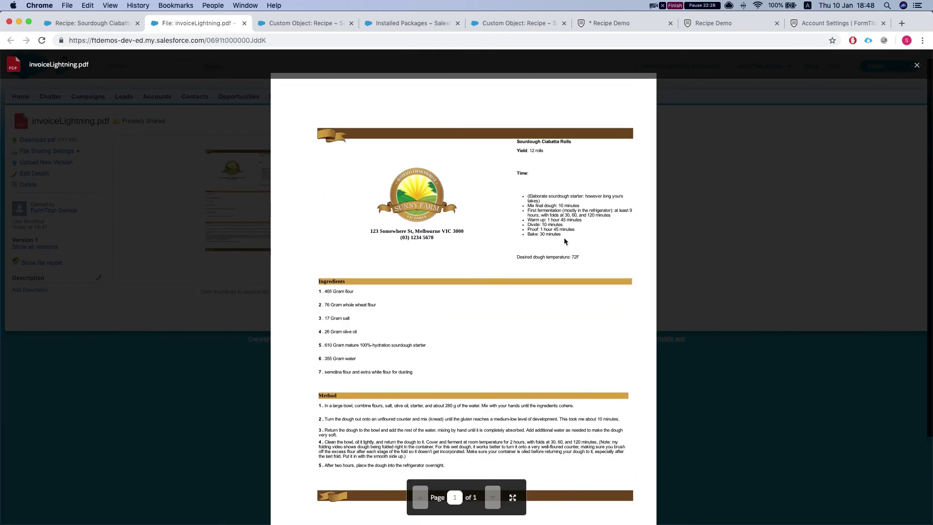
{"action": "left_click", "coordinate": [698, 208]}
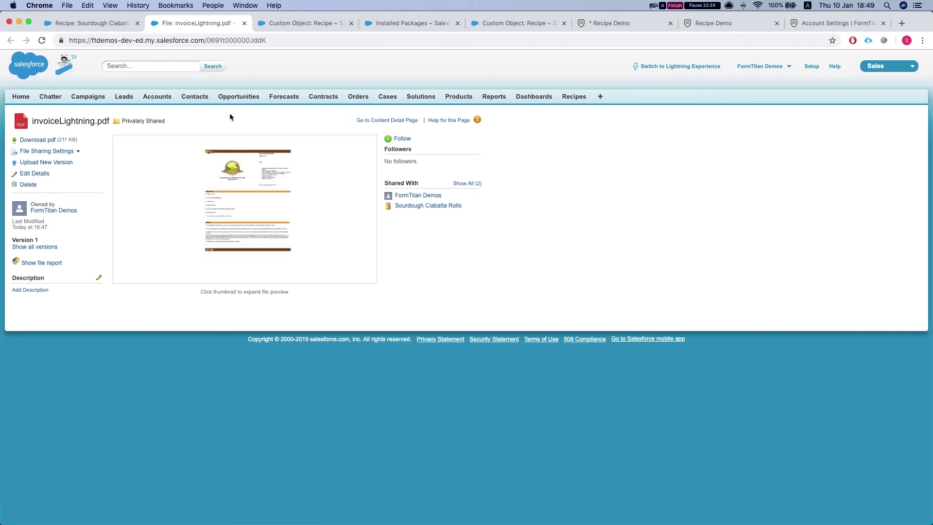
{"action": "left_click", "coordinate": [244, 23]}
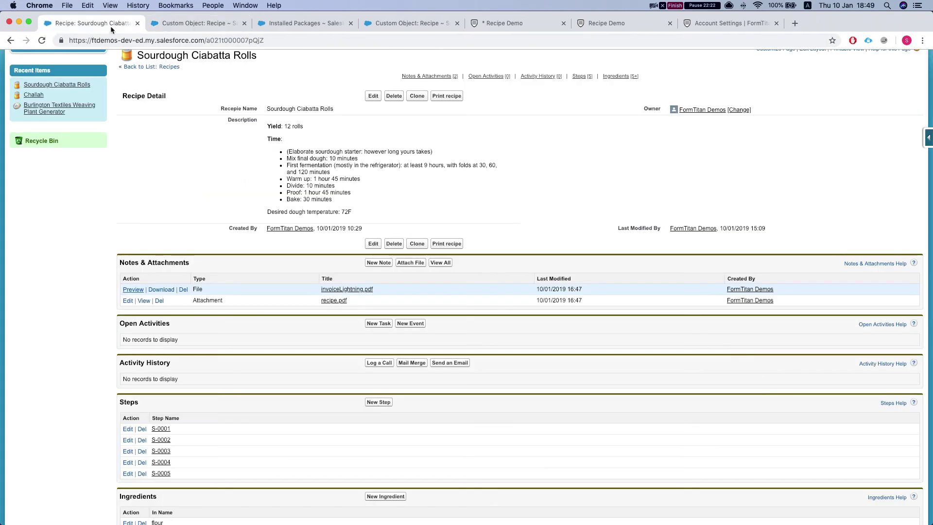
{"action": "scroll", "coordinate": [210, 159], "scroll_direction": "up", "scroll_amount": 3}
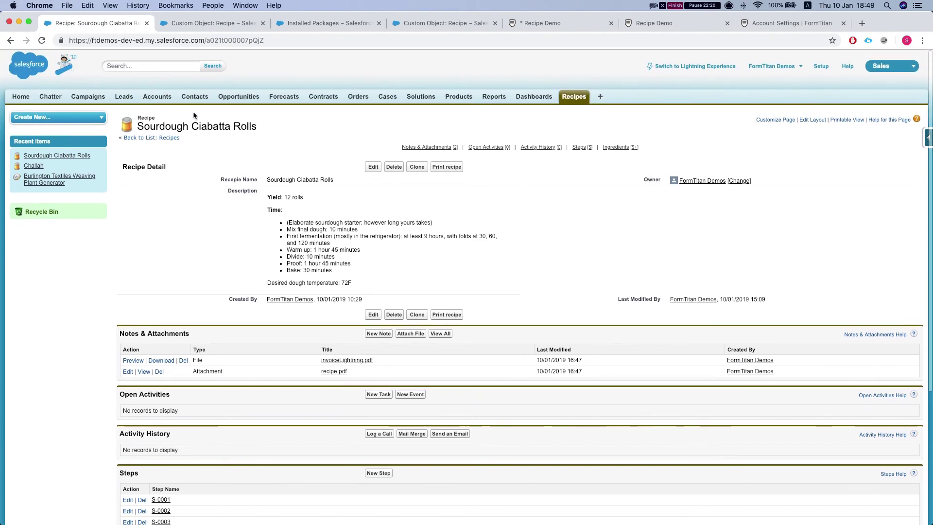
Step: Open the Challah recipe and check its recipe.pdf attachment
{"action": "left_click", "coordinate": [573, 97]}
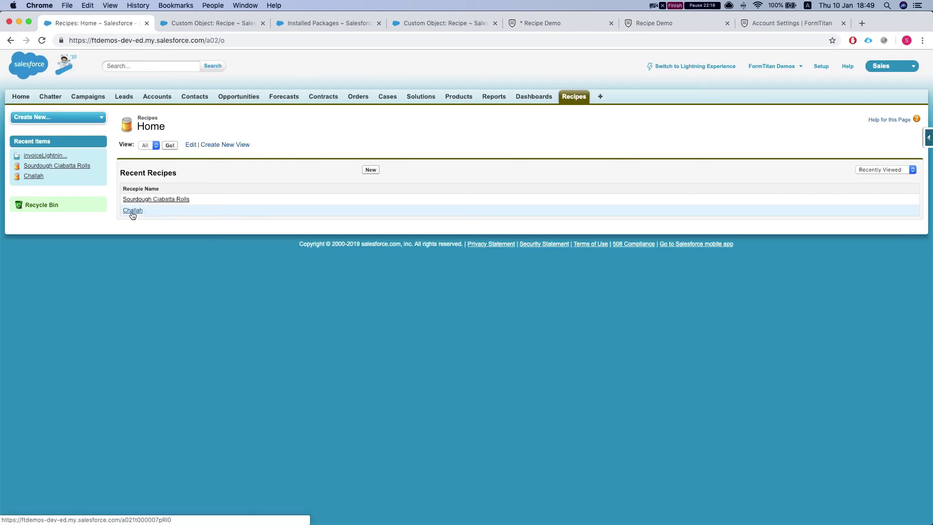
{"action": "left_click", "coordinate": [133, 211]}
{"action": "scroll", "coordinate": [148, 251], "scroll_direction": "down", "scroll_amount": 3}
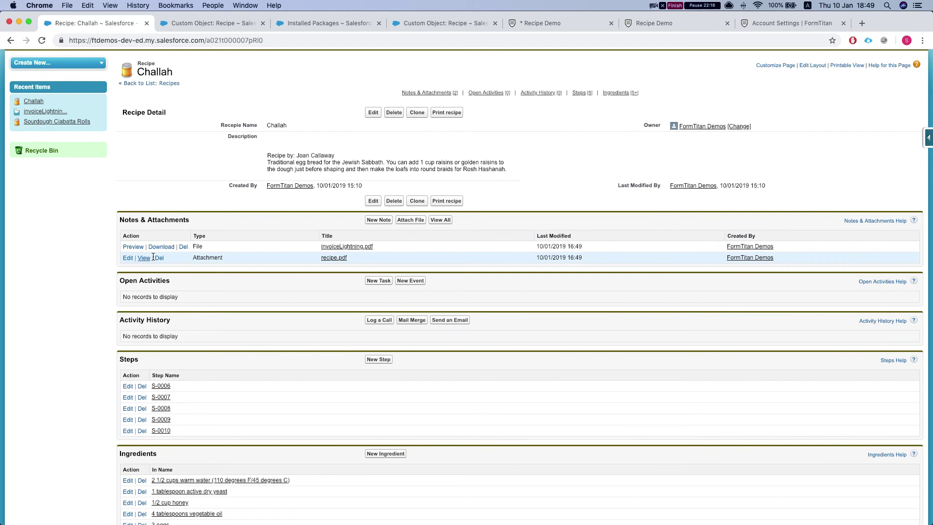
{"action": "scroll", "coordinate": [148, 251], "scroll_direction": "down", "scroll_amount": 1}
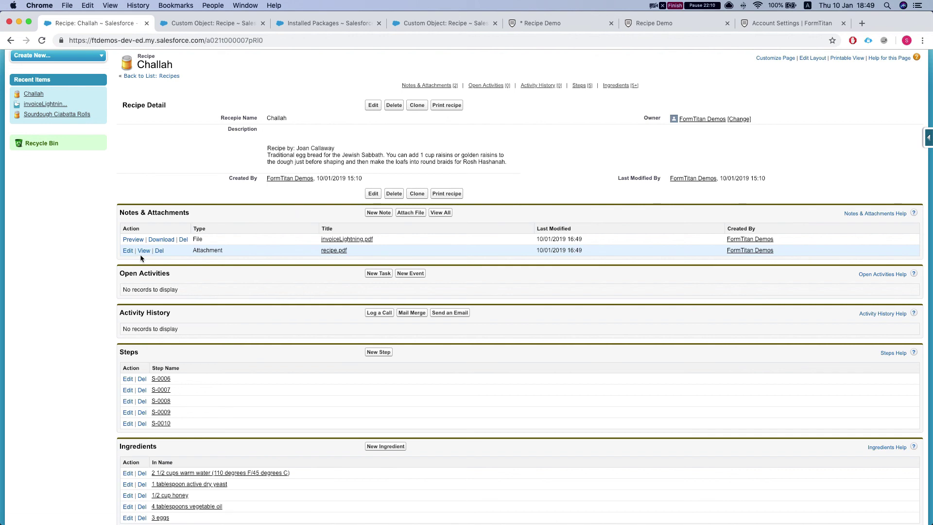
{"action": "scroll", "coordinate": [170, 245], "scroll_direction": "up", "scroll_amount": 2}
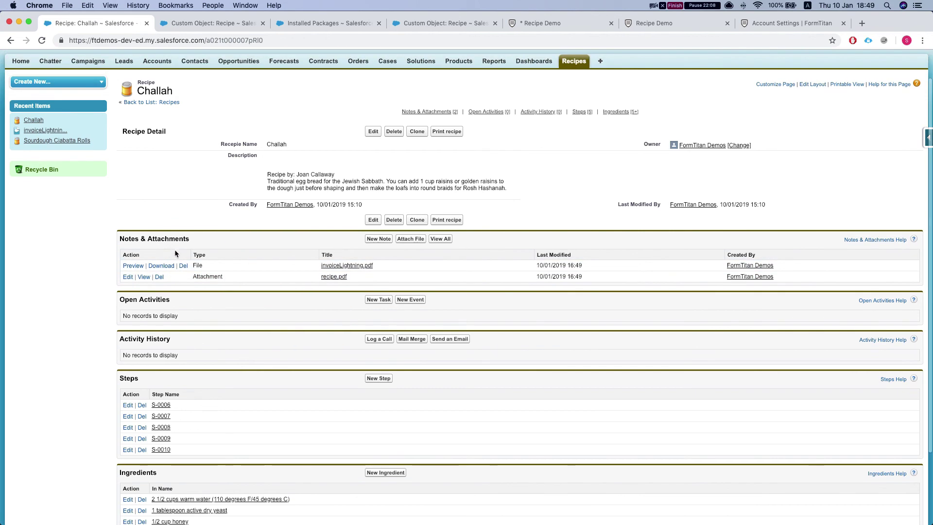